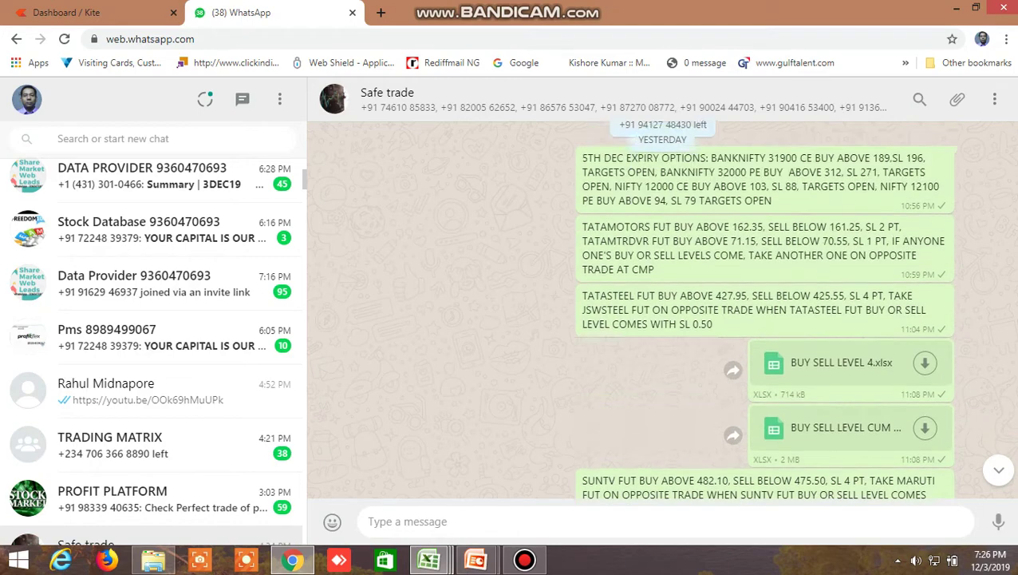
# - Review yesterday's buy/sell level instructions, option and futures calls, and shared level files in the Safe trade chat
pyautogui.scroll(2, 1009, 383)
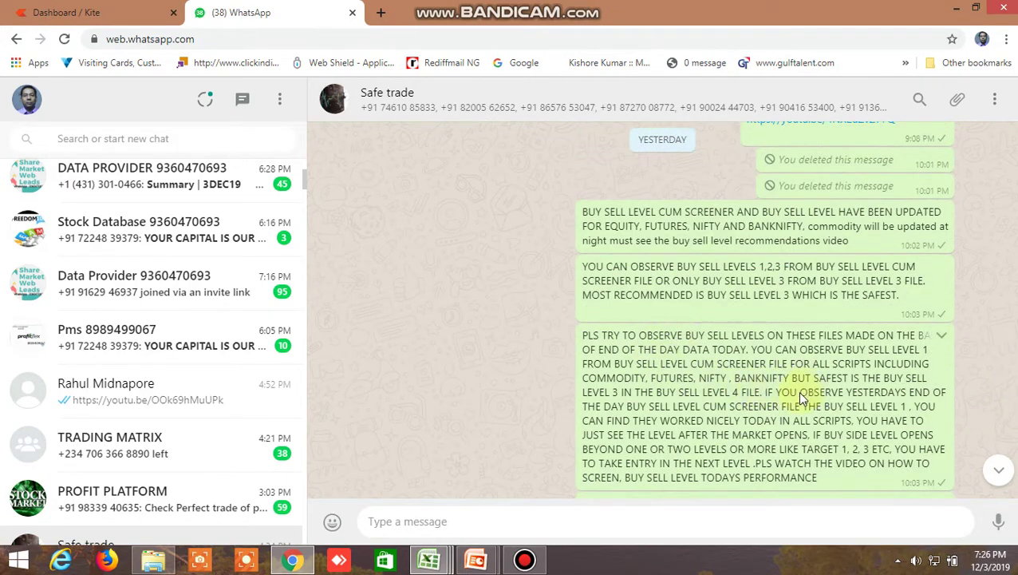
pyautogui.scroll(-1, 798, 391)
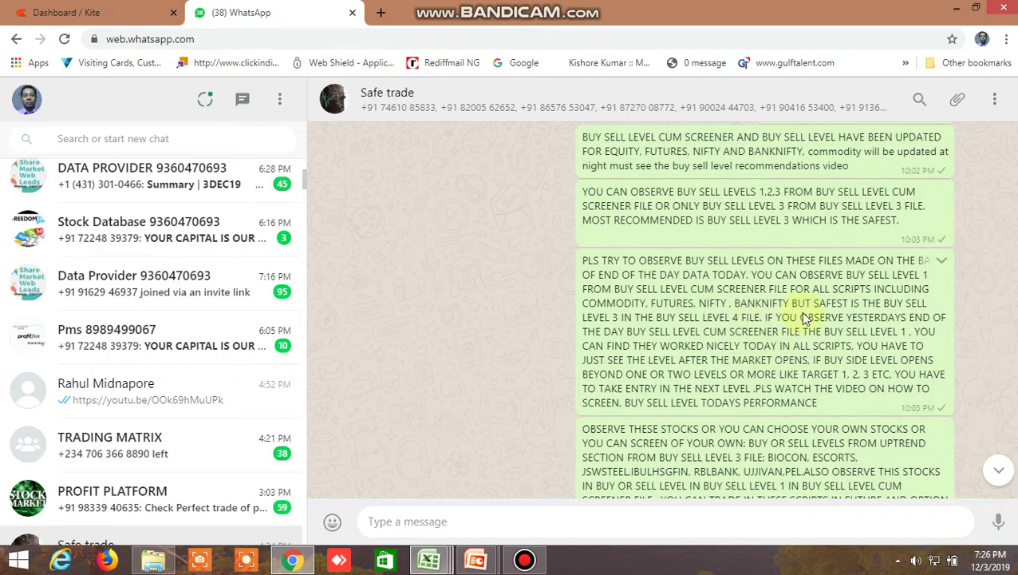
pyautogui.scroll(-1, 766, 326)
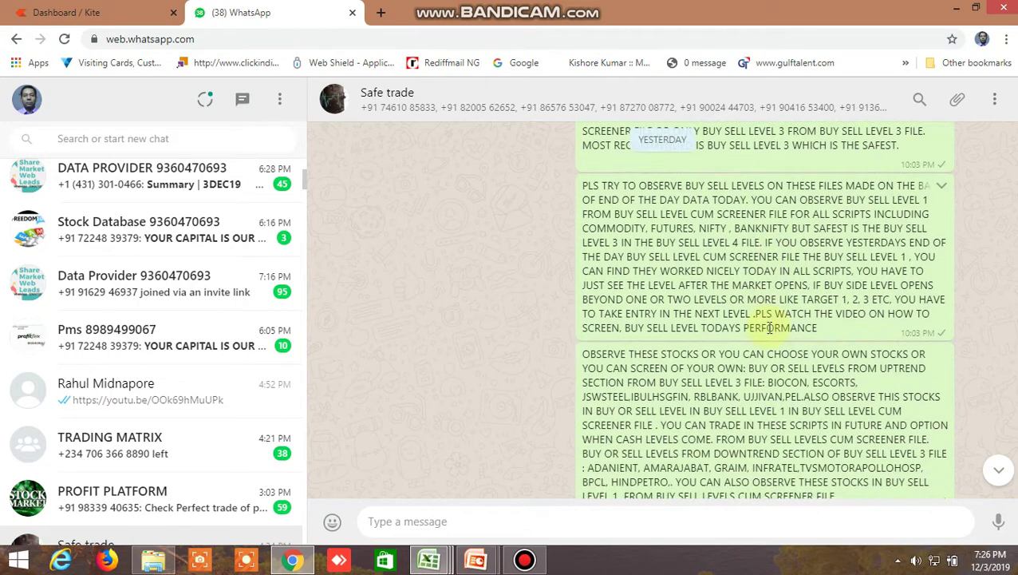
pyautogui.scroll(-2, 768, 327)
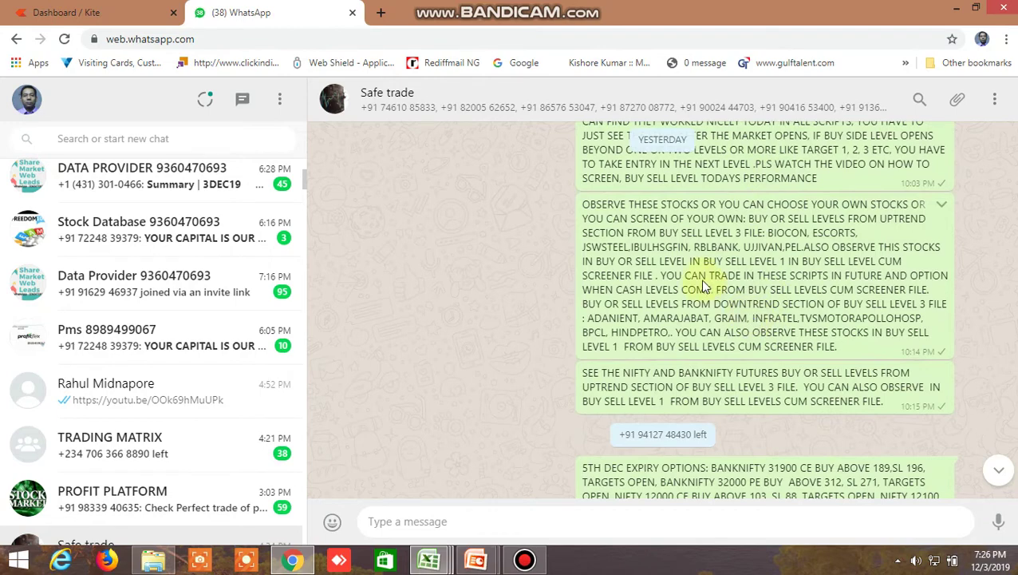
pyautogui.scroll(-1, 748, 354)
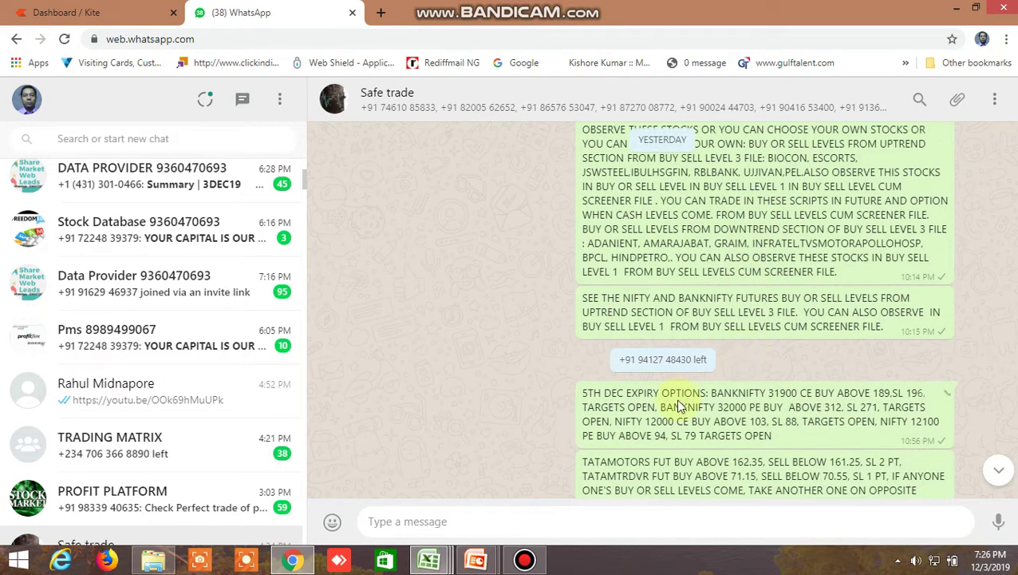
pyautogui.scroll(-1, 831, 426)
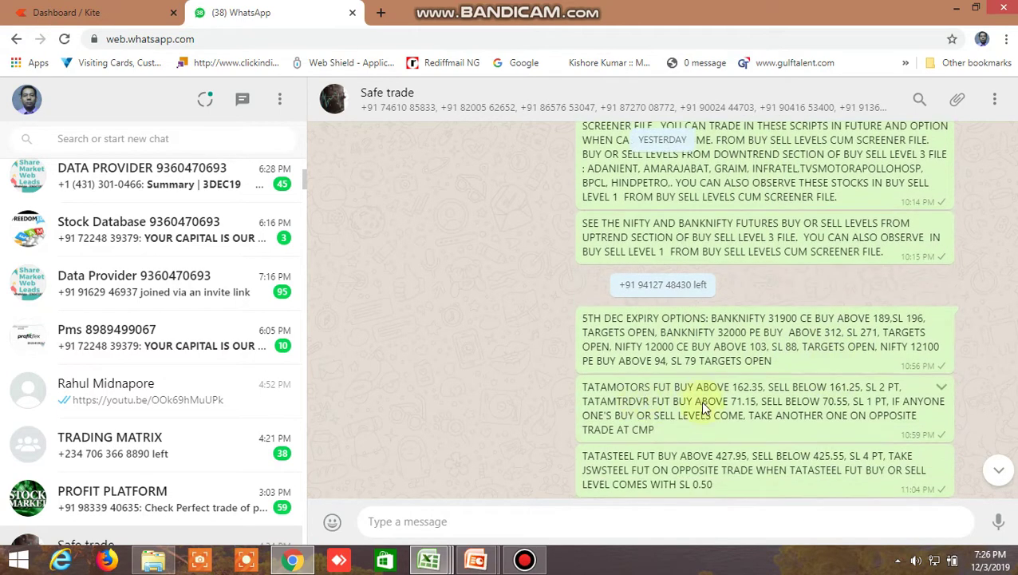
pyautogui.scroll(-2, 700, 403)
pyautogui.scroll(1, 700, 404)
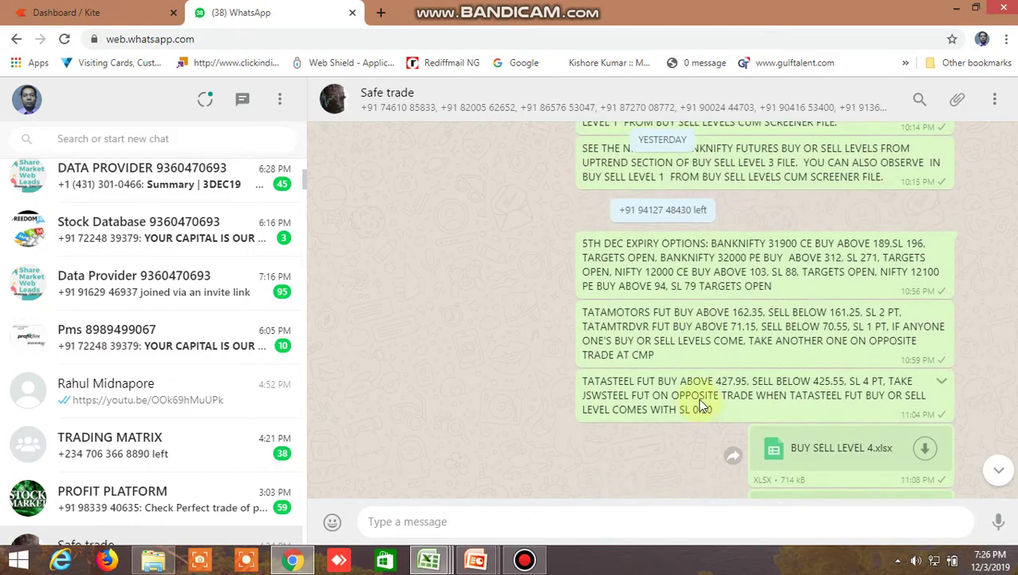
pyautogui.scroll(-8, 700, 405)
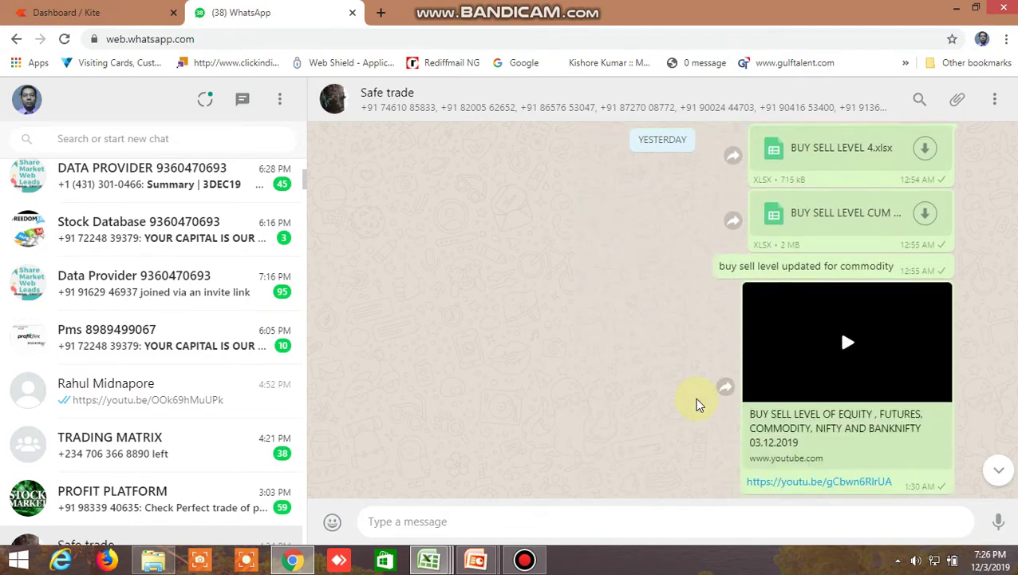
# - Examine the earlier futures profit reports and Sunday's original futures calls in the Safe trade chat
pyautogui.scroll(6, 695, 396)
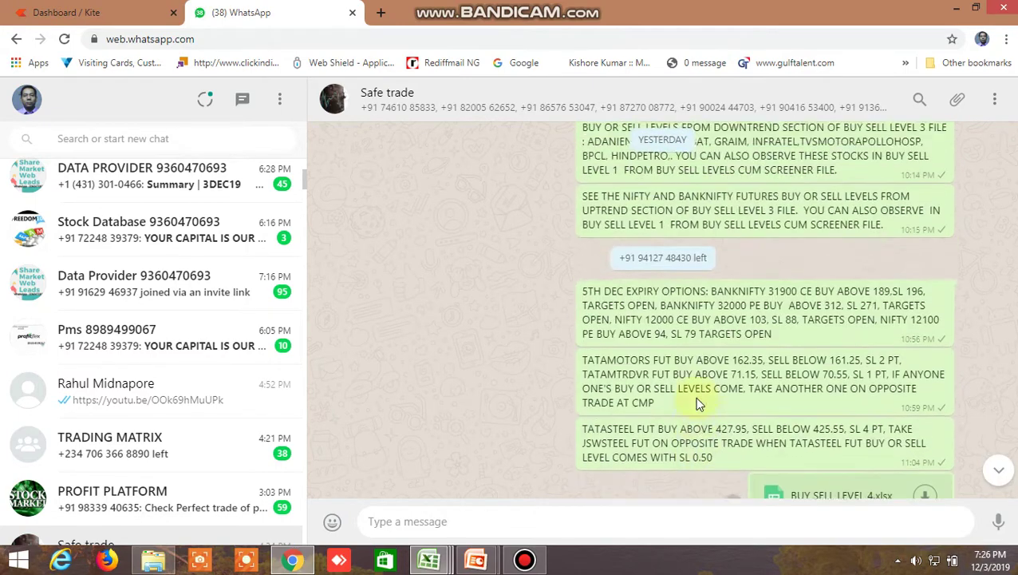
pyautogui.scroll(12, 695, 396)
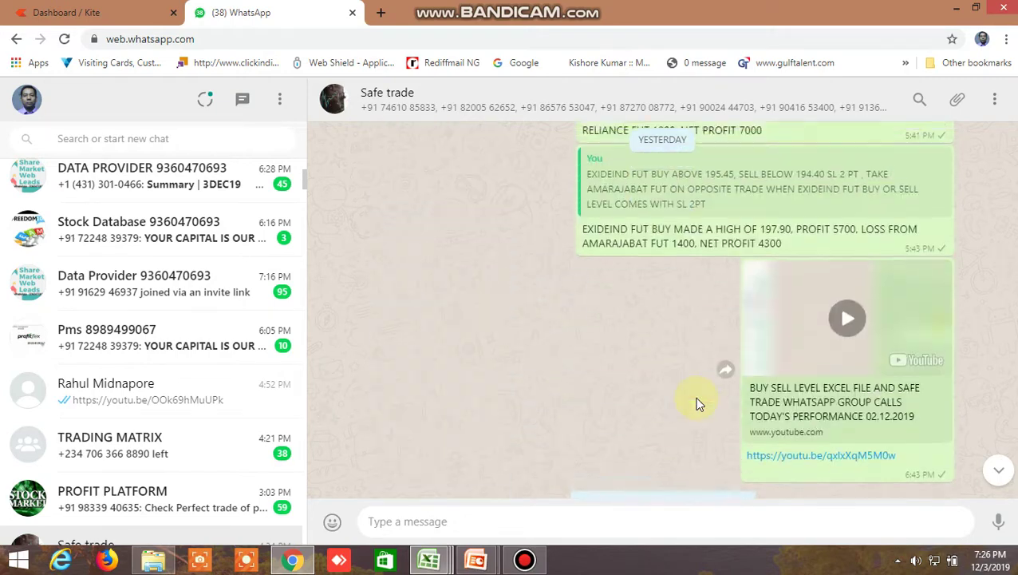
pyautogui.scroll(5, 694, 396)
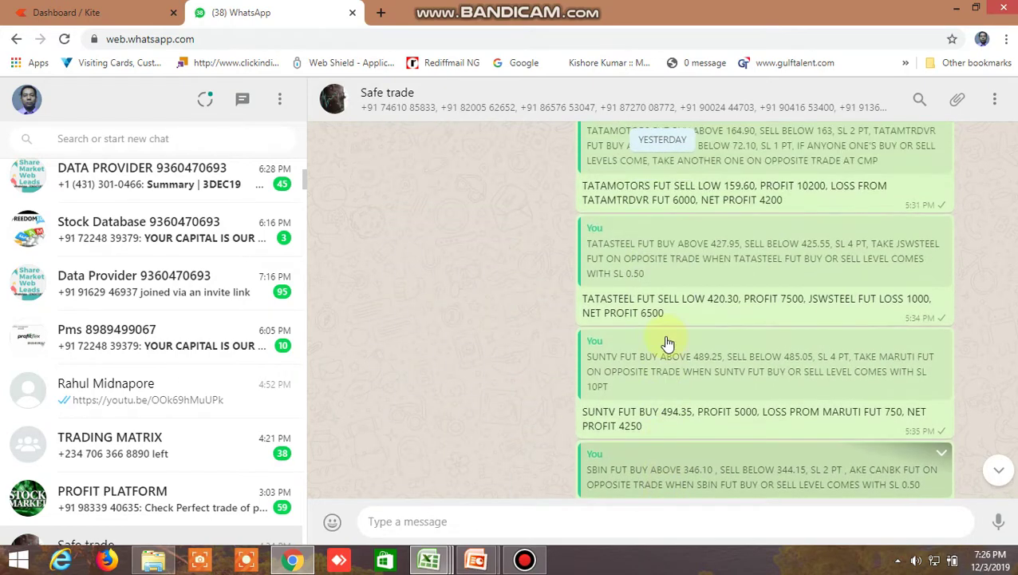
pyautogui.scroll(6, 669, 341)
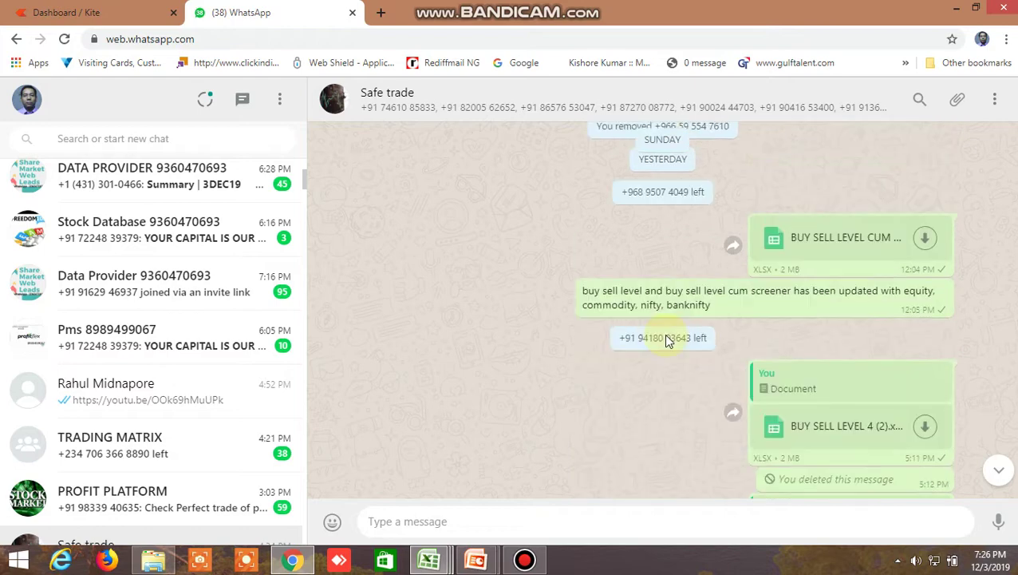
pyautogui.scroll(10, 667, 338)
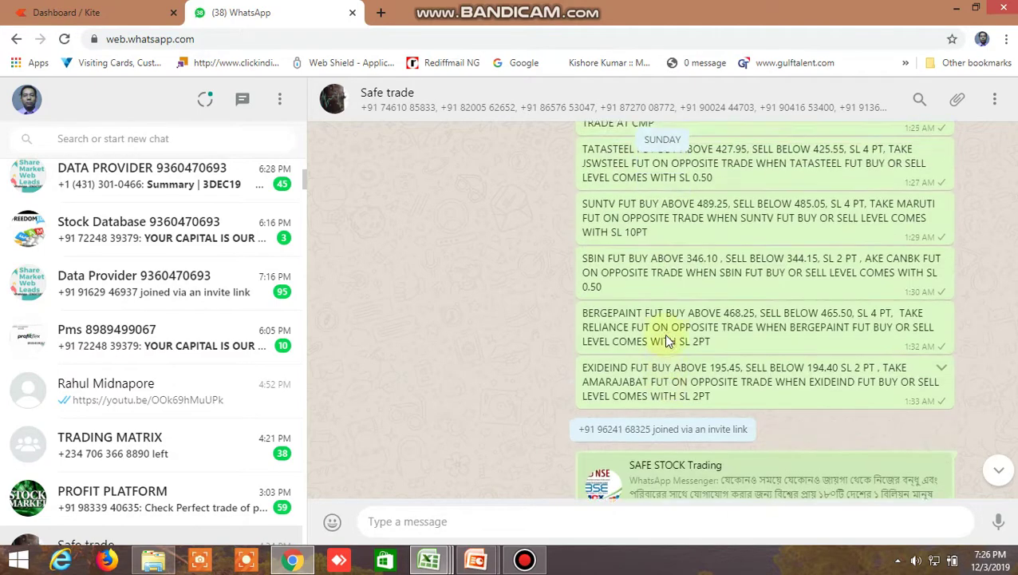
pyautogui.scroll(4, 667, 338)
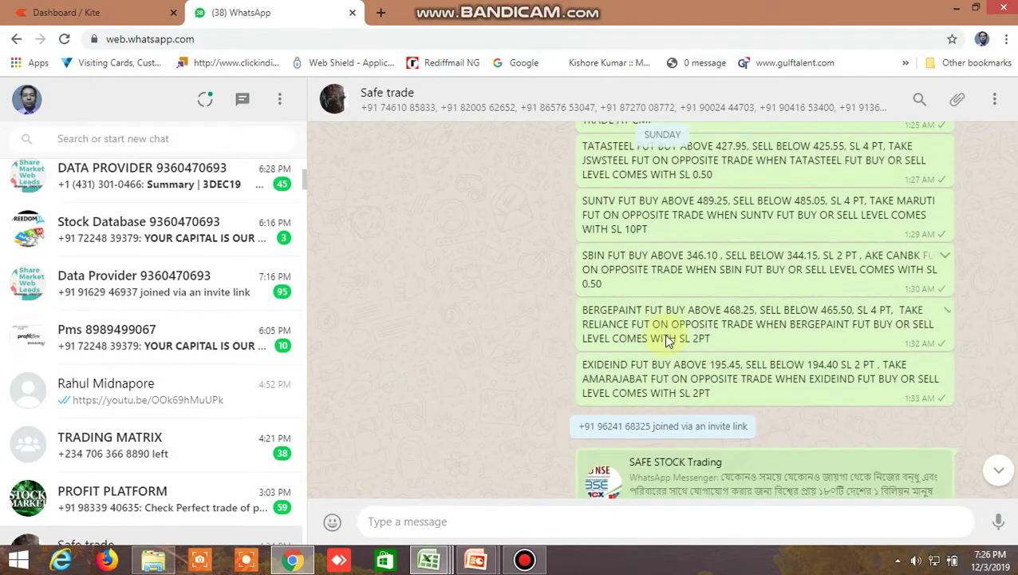
pyautogui.scroll(-15, 667, 340)
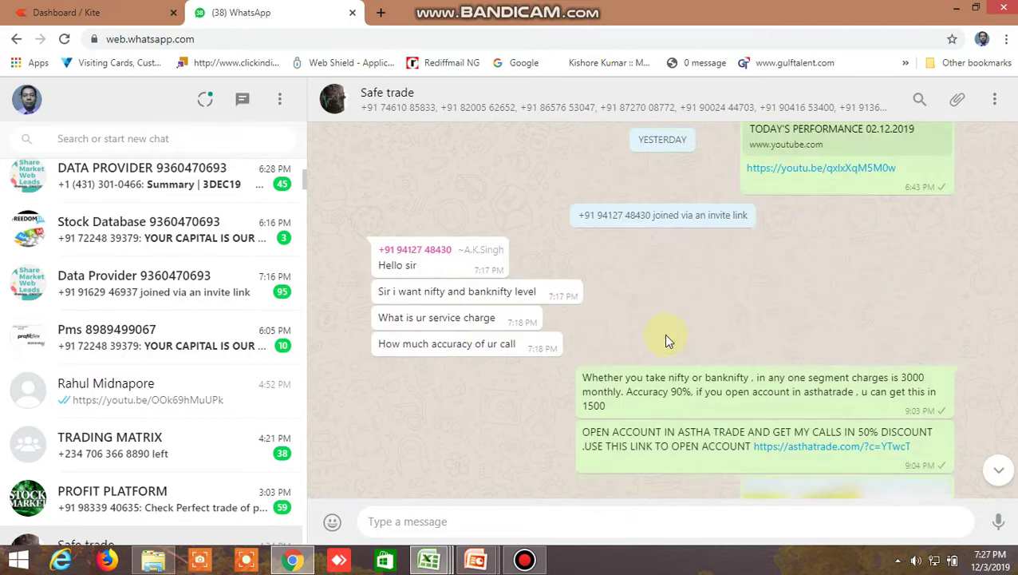
pyautogui.scroll(-5, 667, 338)
# - Switch to Excel and bring up the BUY SELL LEVEL 4 (3) workbook
pyautogui.moveTo(428, 559)
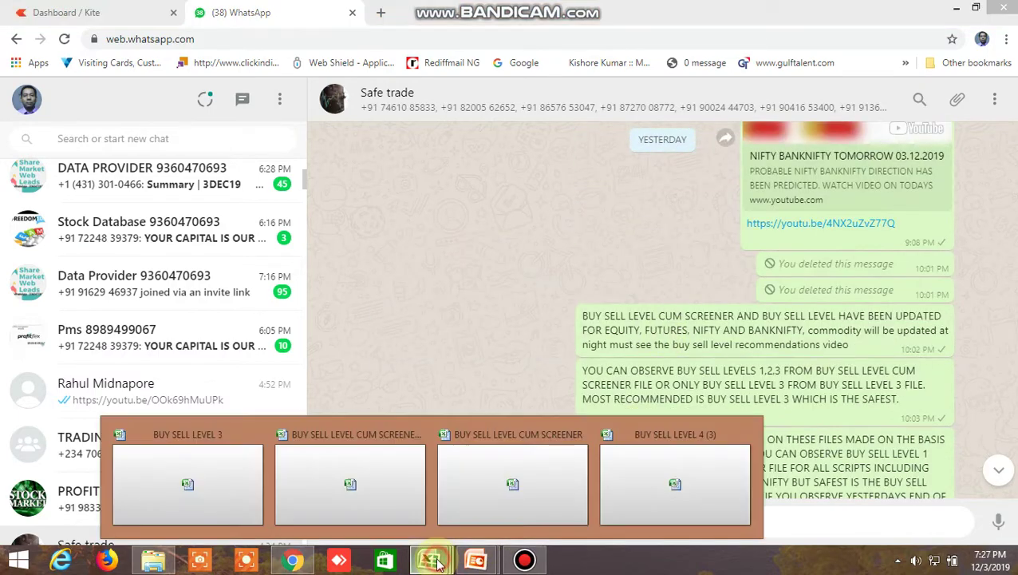
pyautogui.click(547, 493)
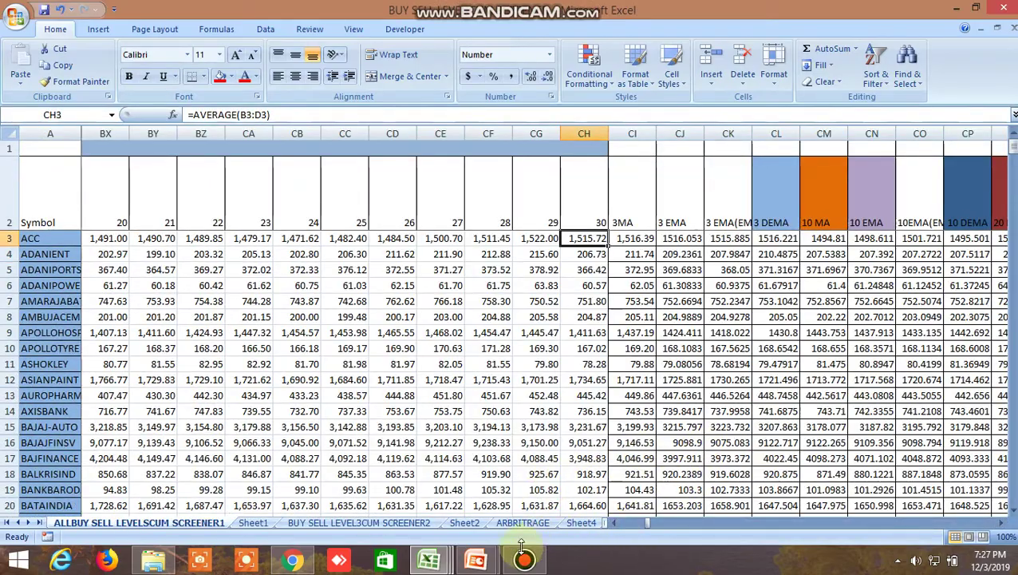
pyautogui.moveTo(429, 559)
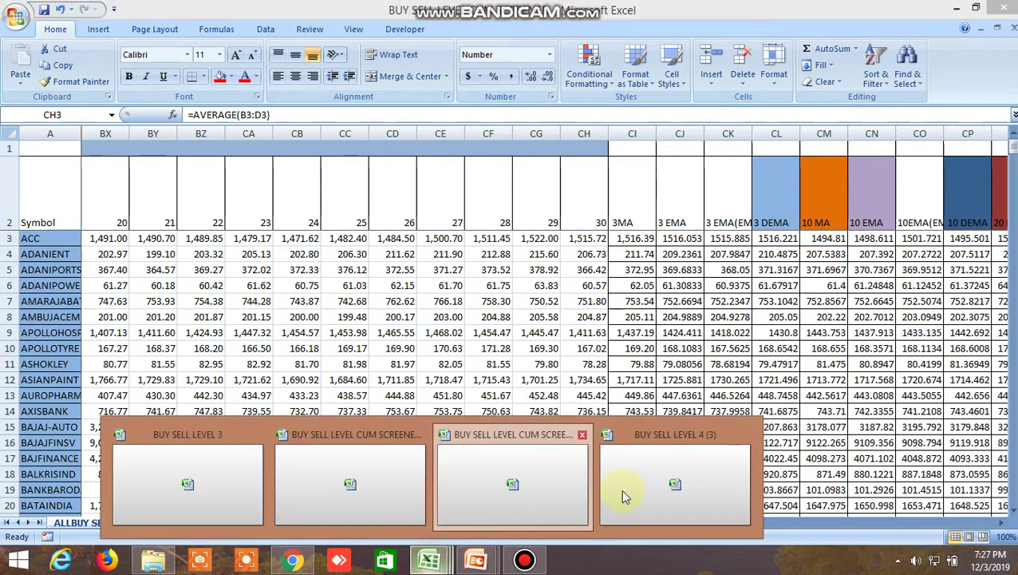
pyautogui.click(705, 481)
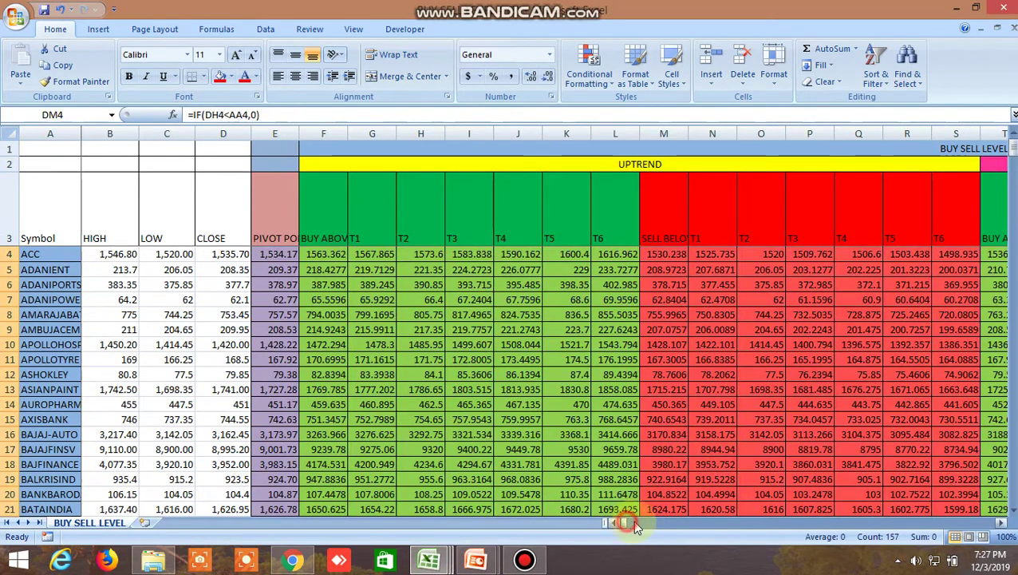
# - Examine the current market price and levels matched columns, and inspect the buy uptrend formula for ACC in DJ4
pyautogui.moveTo(635, 523); pyautogui.dragTo(665, 524)
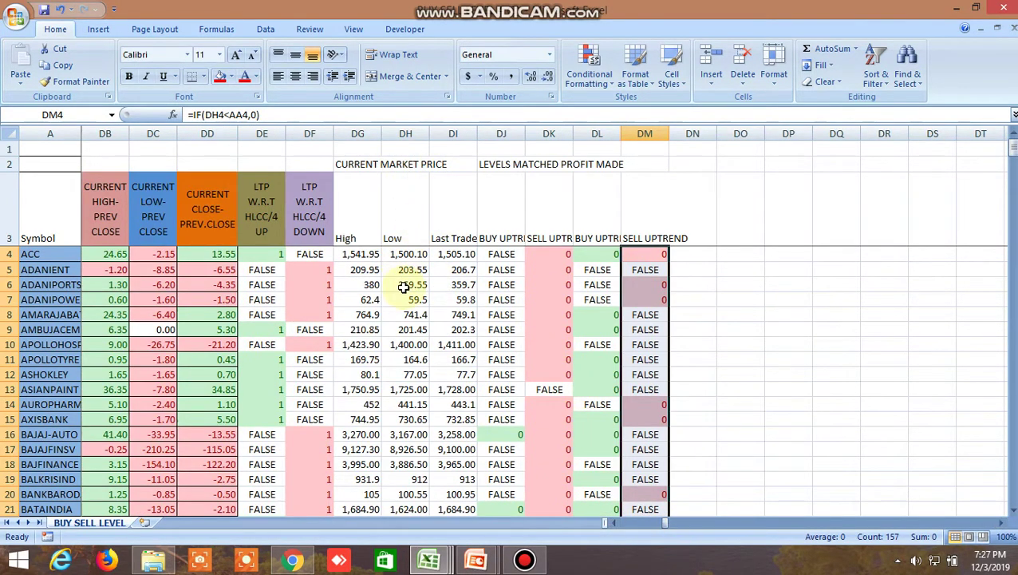
pyautogui.scroll(-19, 404, 287)
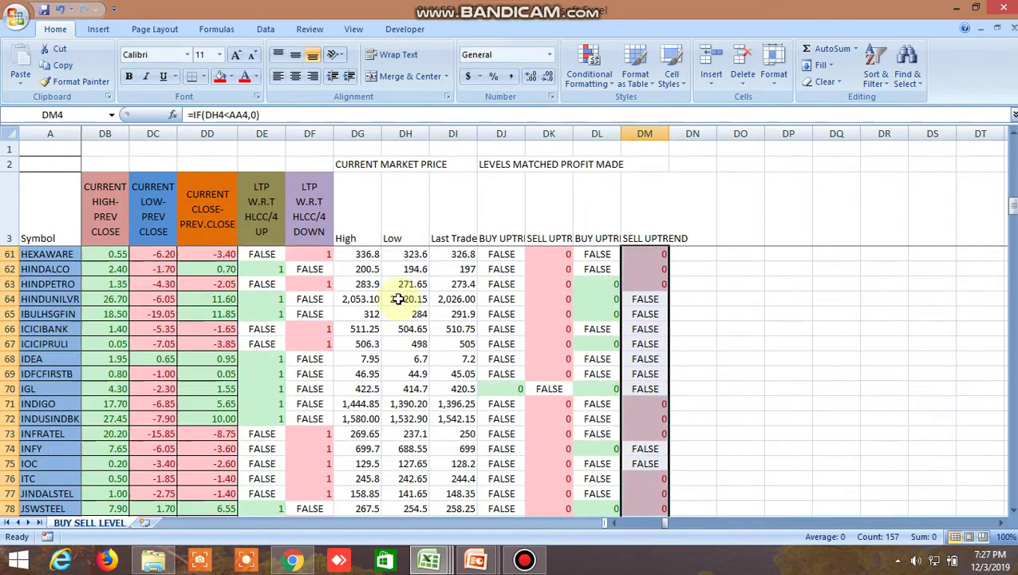
pyautogui.scroll(19, 399, 297)
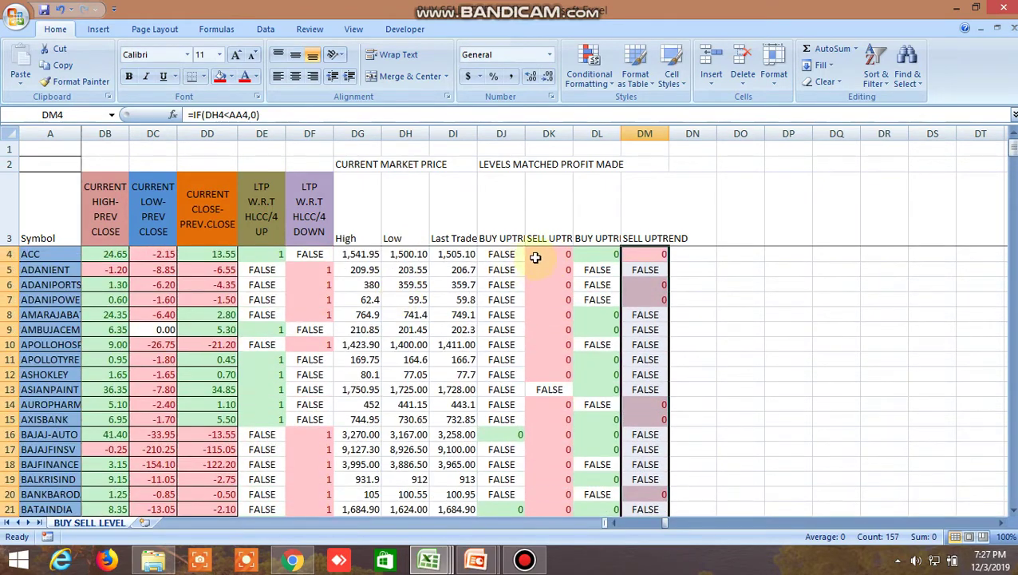
pyautogui.click(512, 255)
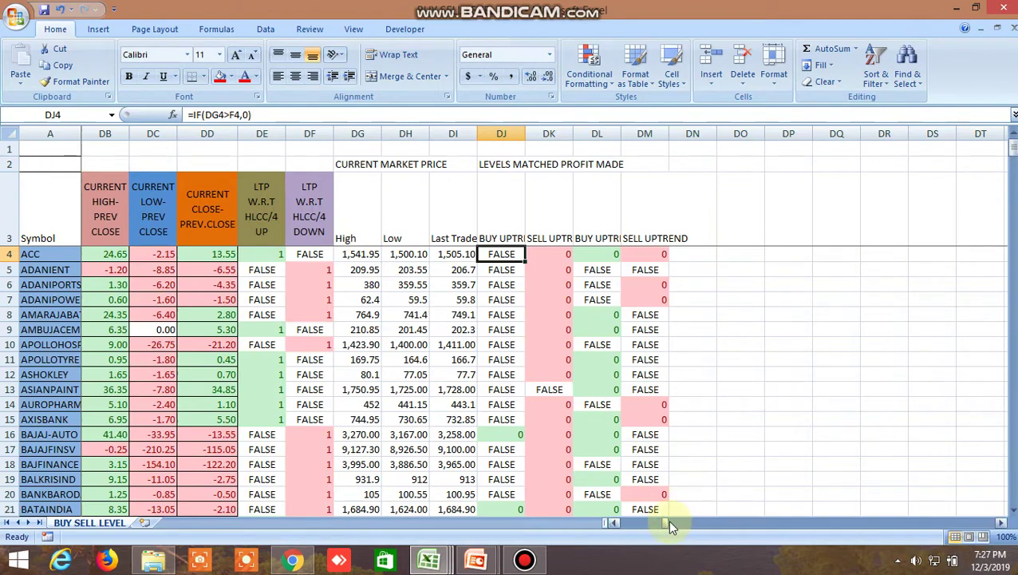
# - Review the sheet's columns from the uptrend and downtrend levels through LTP position and moving averages to the levels matched section
pyautogui.moveTo(669, 522); pyautogui.dragTo(602, 523)
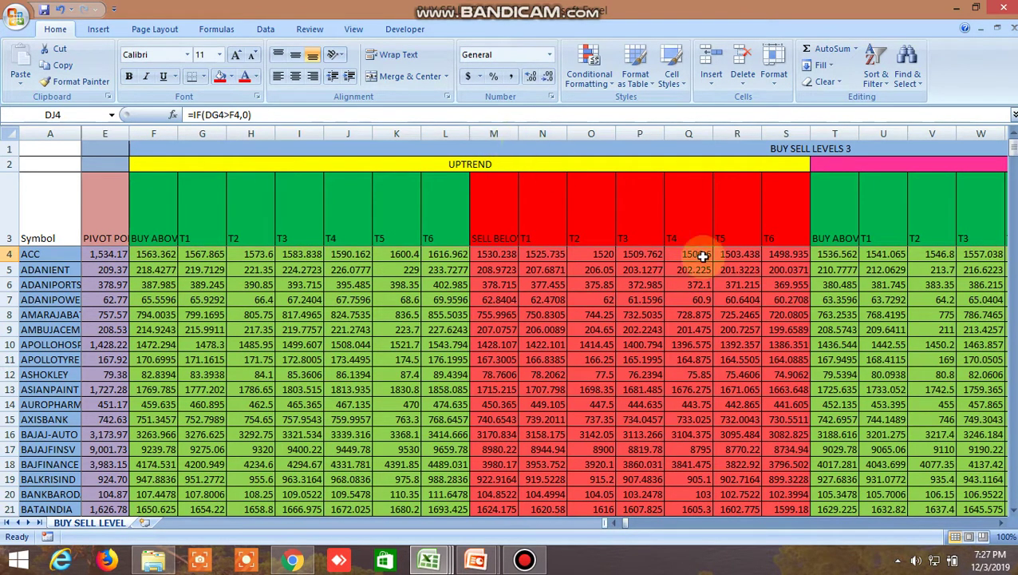
pyautogui.click(1003, 523)
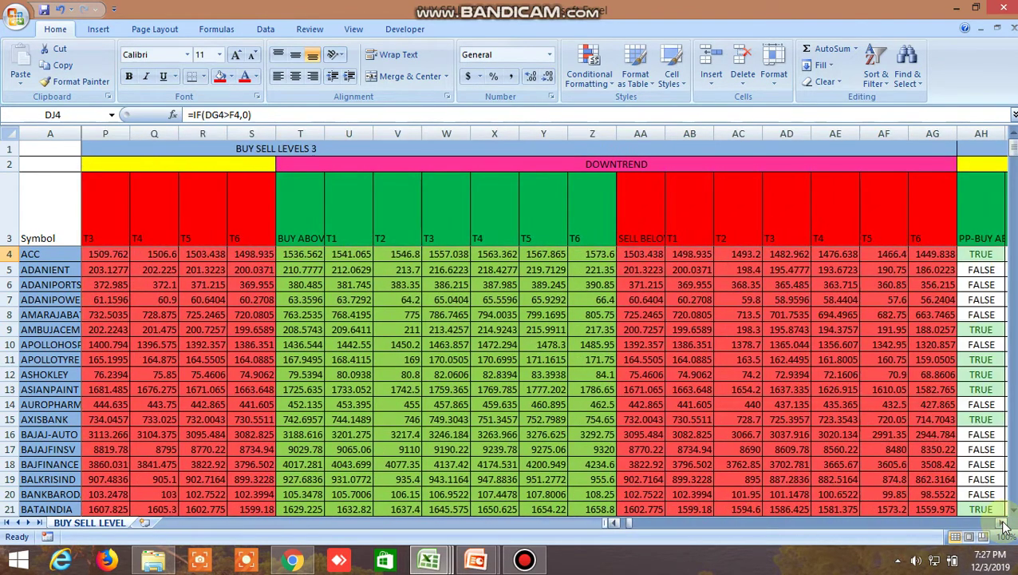
pyautogui.click(1003, 523)
pyautogui.click(1003, 523)
pyautogui.click(1003, 523)
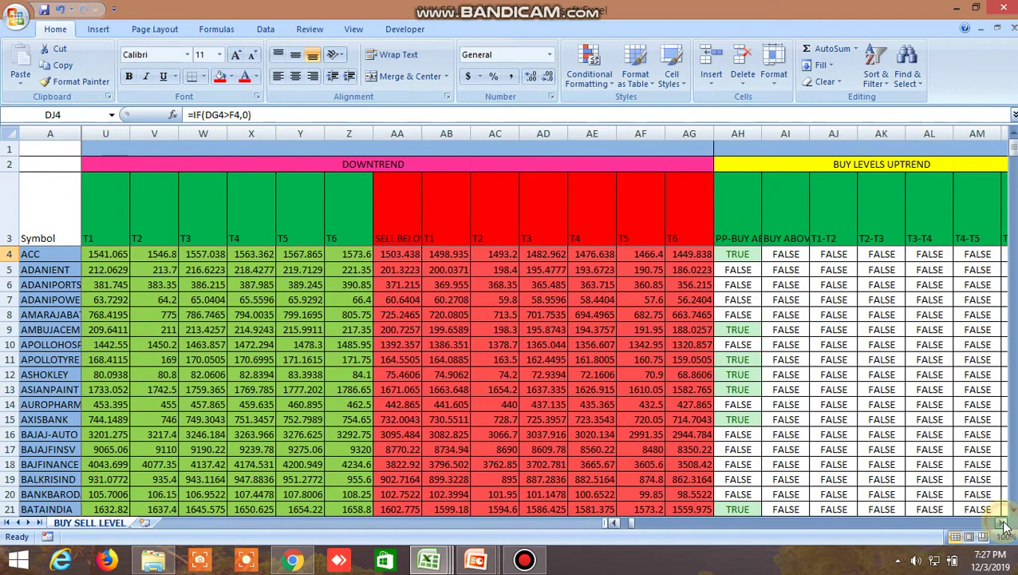
pyautogui.click(1003, 523)
pyautogui.click(1003, 522)
pyautogui.click(1003, 523)
pyautogui.click(1003, 523)
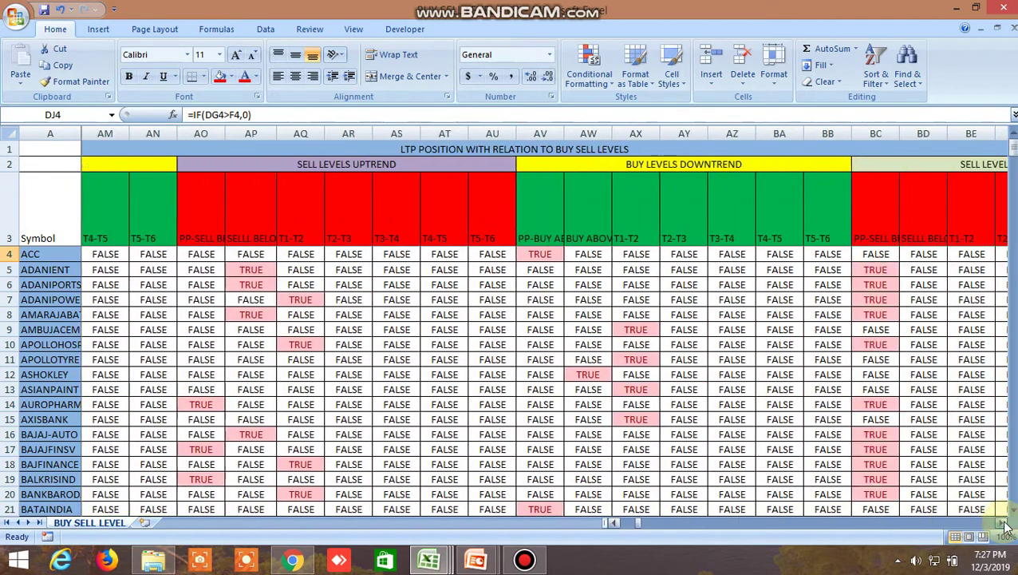
pyautogui.click(1003, 523)
pyautogui.click(1003, 522)
pyautogui.click(1003, 523)
pyautogui.click(1003, 523)
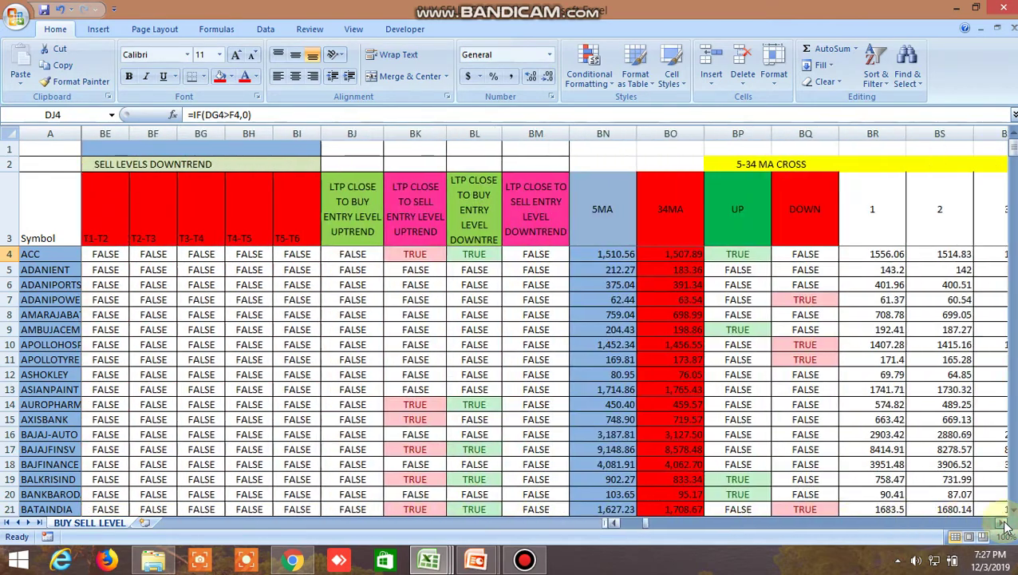
pyautogui.click(1003, 523)
pyautogui.click(1003, 523)
pyautogui.click(1003, 522)
pyautogui.click(1003, 523)
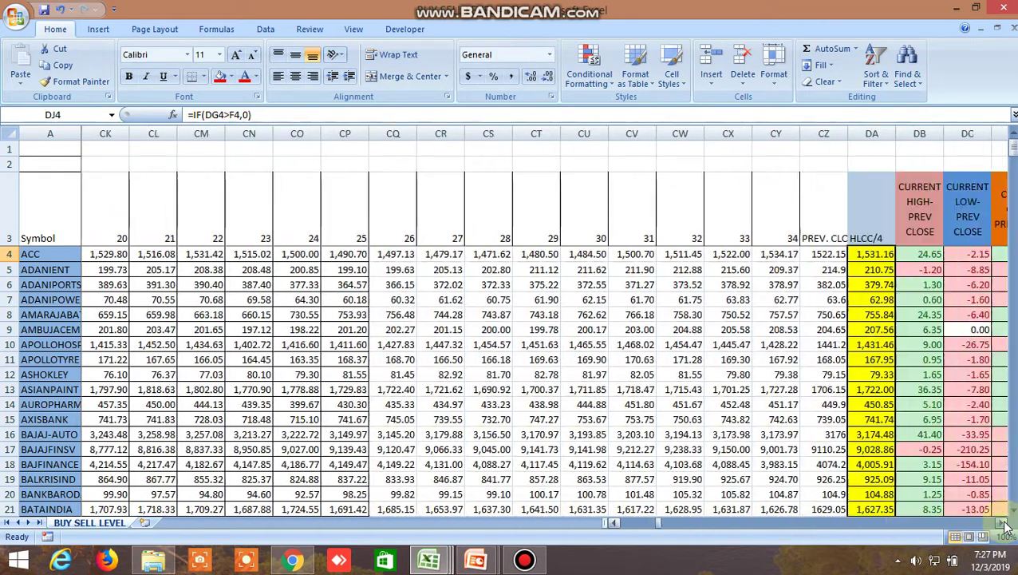
pyautogui.click(1003, 522)
pyautogui.click(1003, 522)
pyautogui.click(1003, 523)
pyautogui.click(1003, 522)
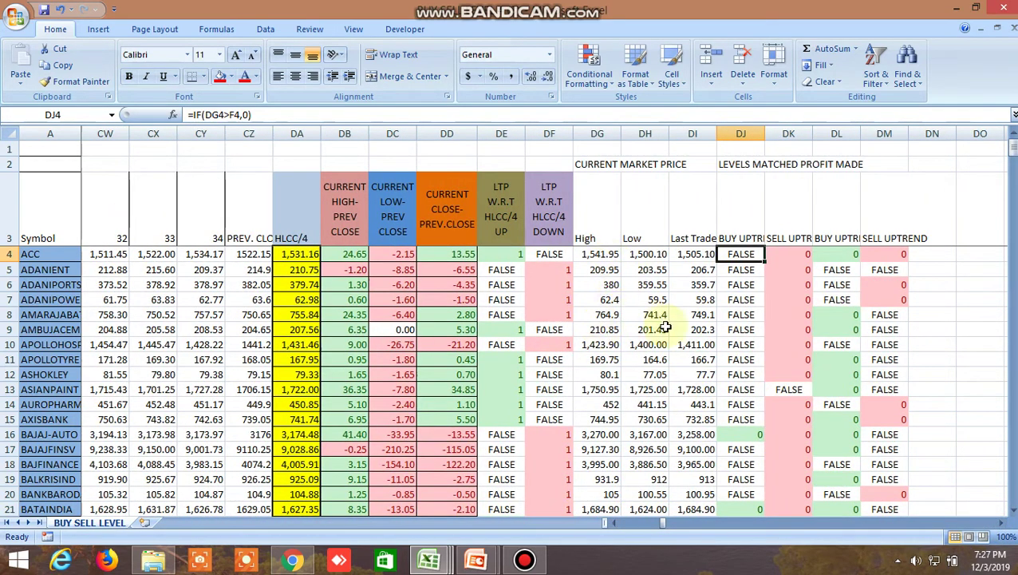
# - Inspect ACC's current high, low and sell uptrend formula, and compare them with its uptrend sell-below level in M4
pyautogui.click(608, 255)
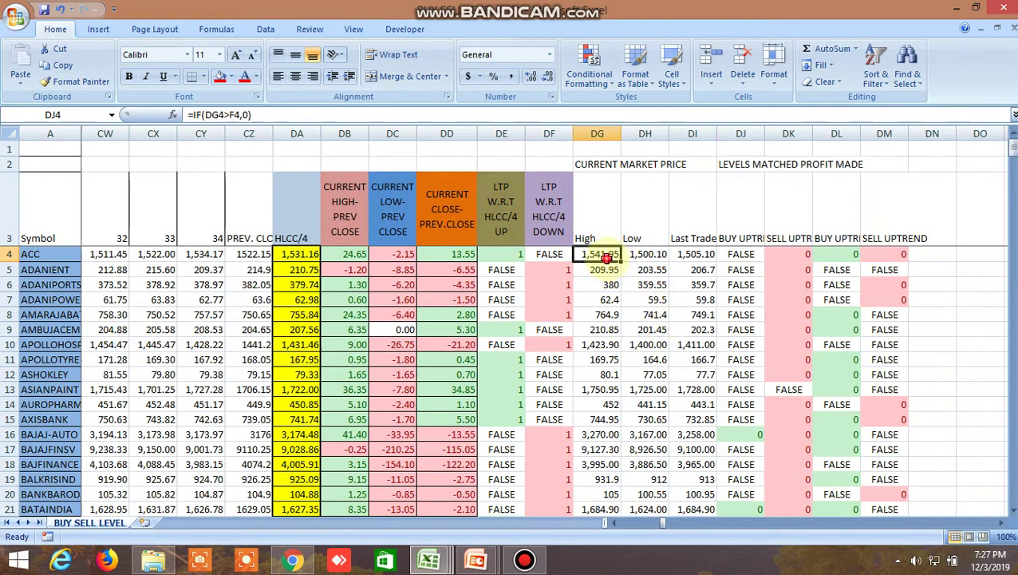
pyautogui.click(793, 255)
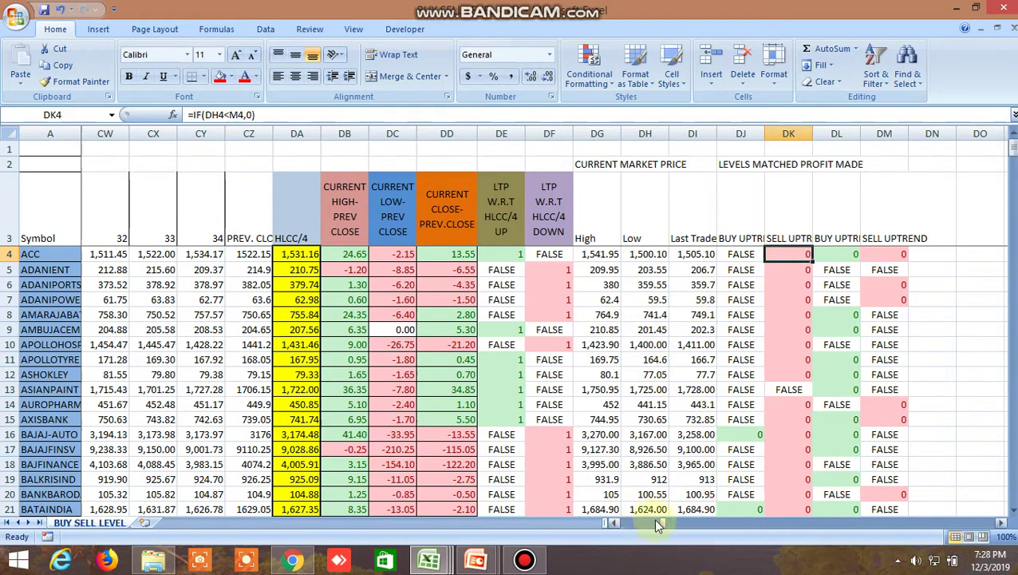
pyautogui.click(648, 255)
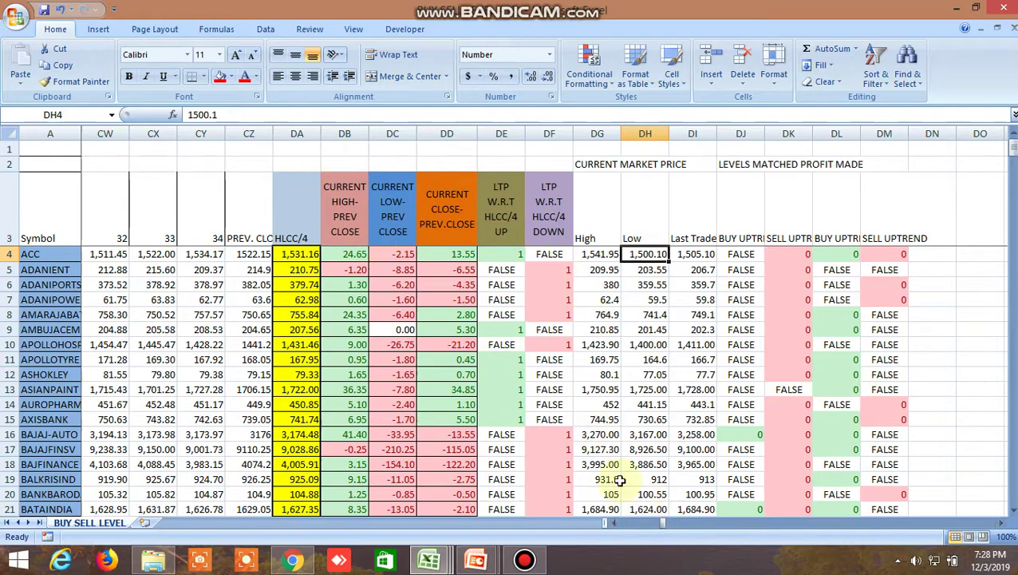
pyautogui.moveTo(665, 527); pyautogui.dragTo(618, 523)
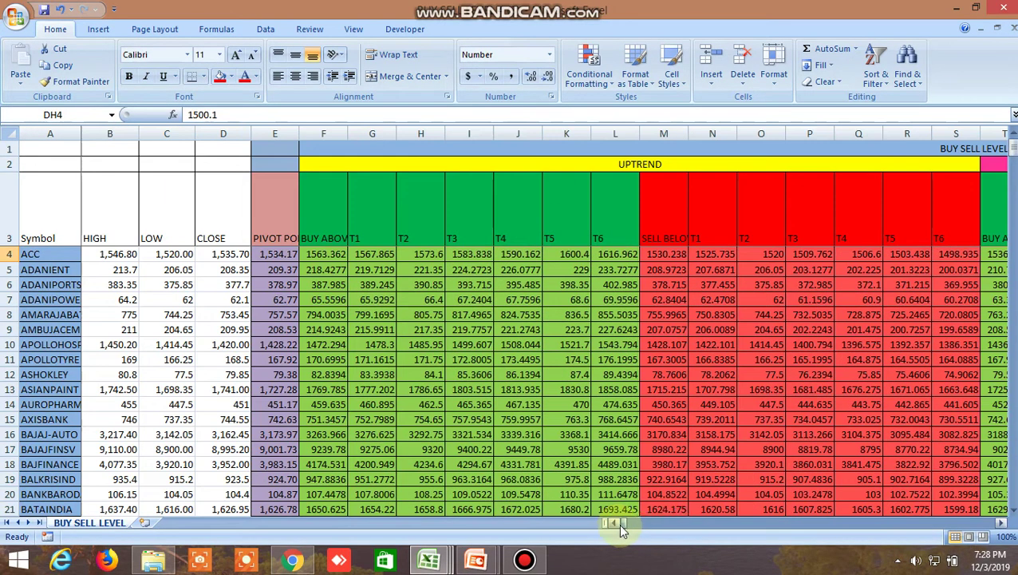
pyautogui.click(667, 254)
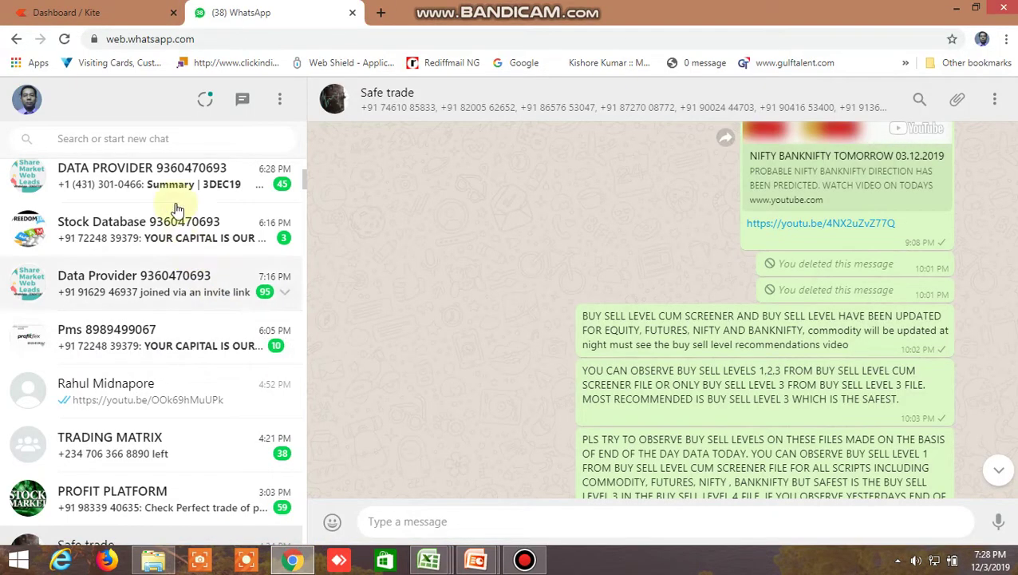
# - Switch to Kite in the browser, expand ACC's market depth in watchlist 1 and open its price chart
pyautogui.click(292, 560)
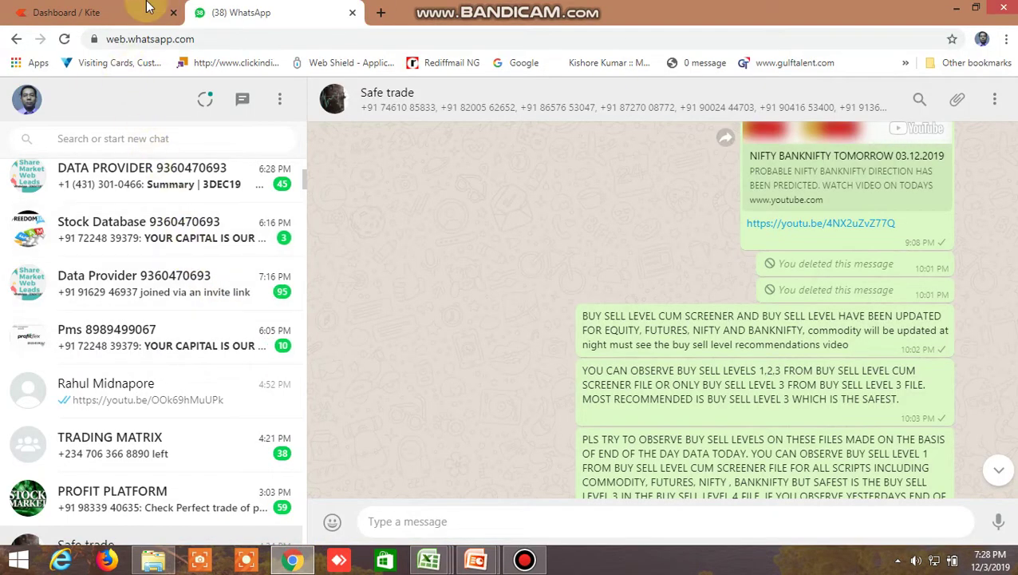
pyautogui.click(104, 9)
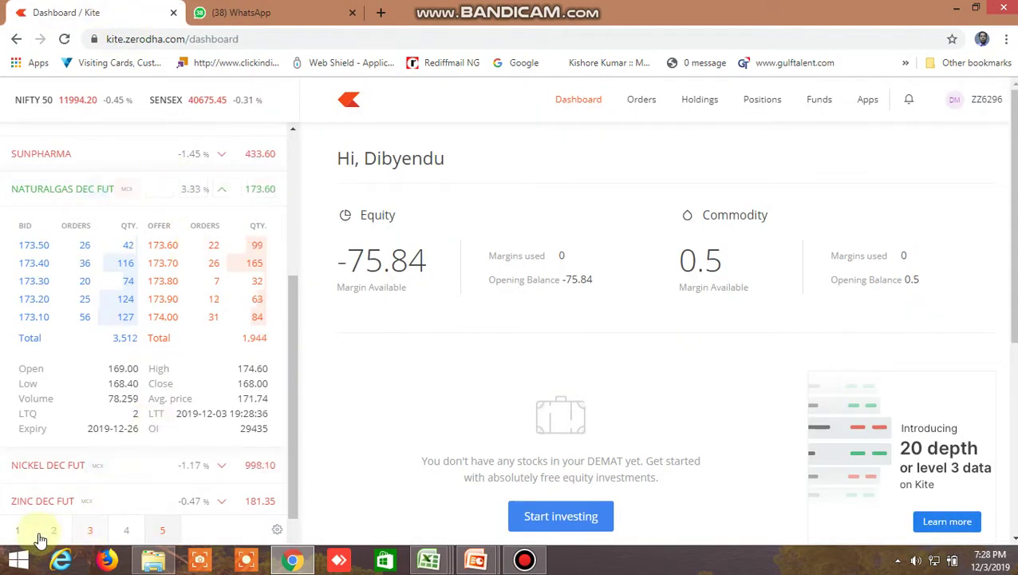
pyautogui.click(16, 531)
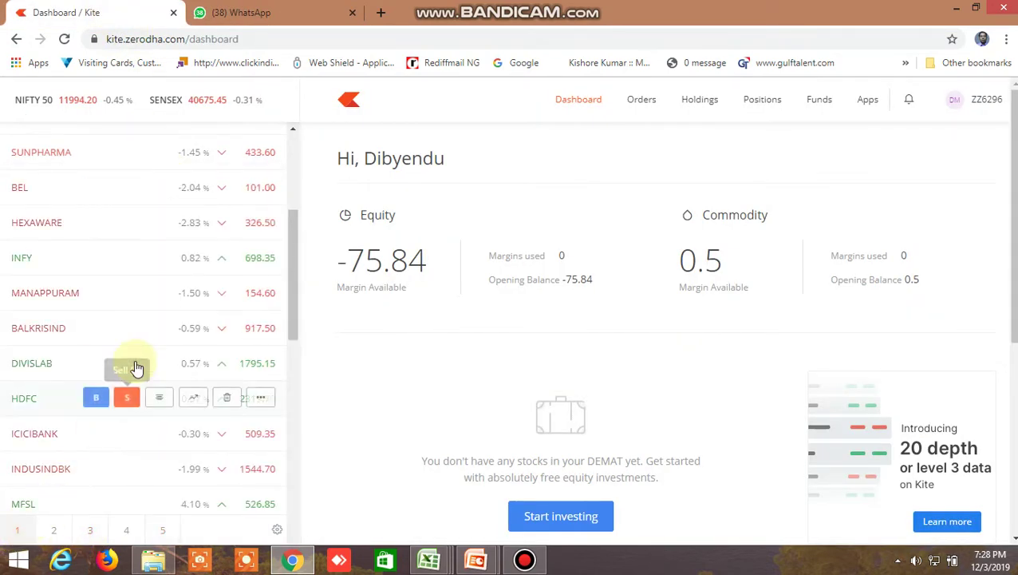
pyautogui.scroll(3, 136, 367)
pyautogui.scroll(-7, 136, 355)
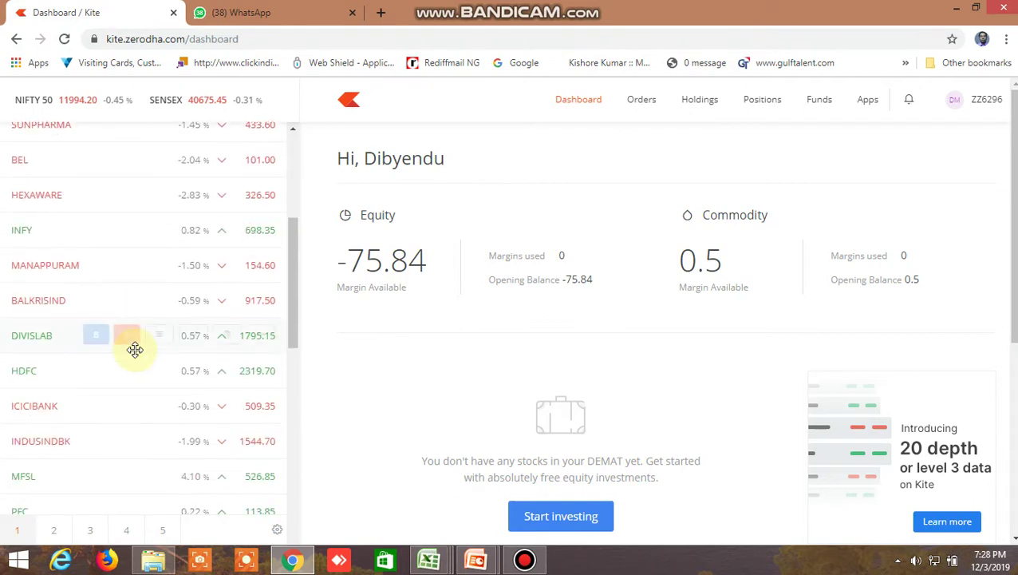
pyautogui.scroll(-1, 136, 356)
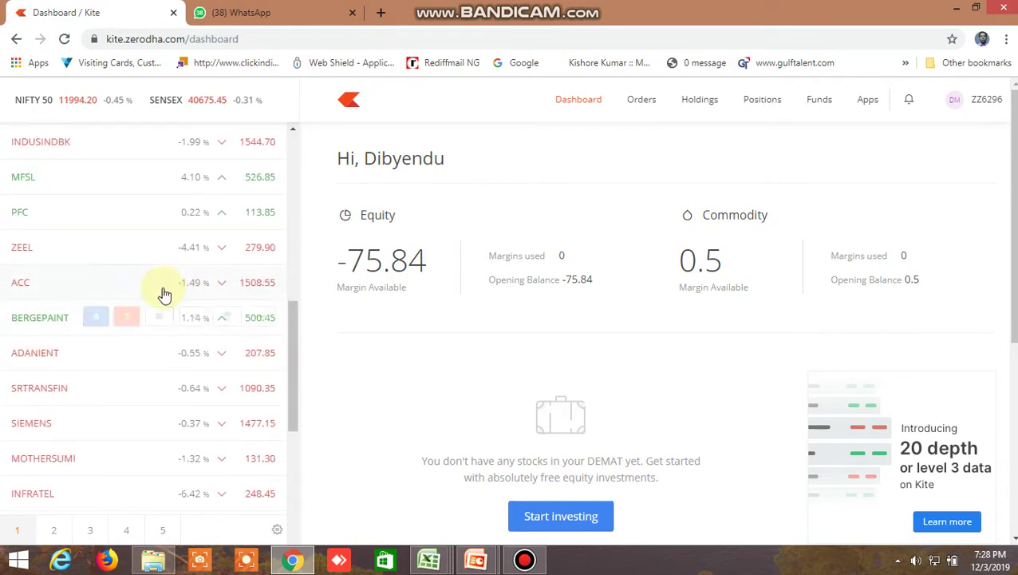
pyautogui.click(159, 284)
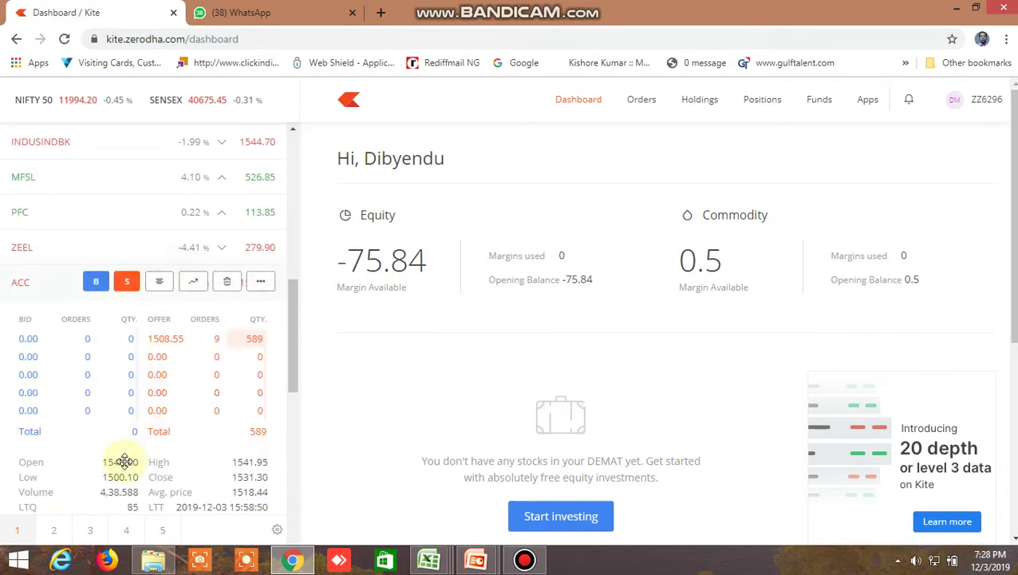
pyautogui.click(194, 282)
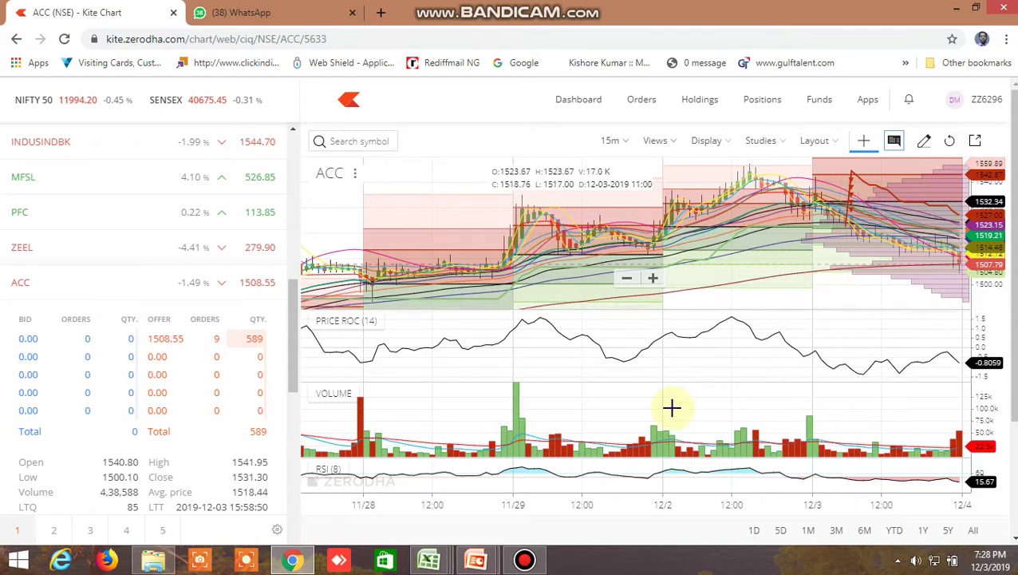
# - Switch to the BUY SELL LEVEL CUM SCREENER workbook in Excel and review its EMA cross and 20-day high/low columns
pyautogui.moveTo(449, 565)
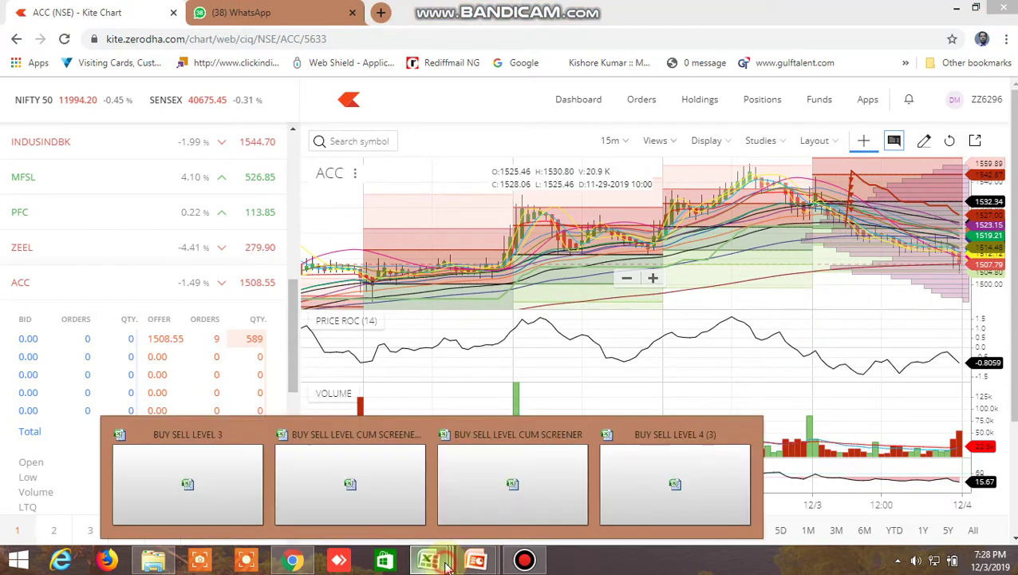
pyautogui.click(513, 485)
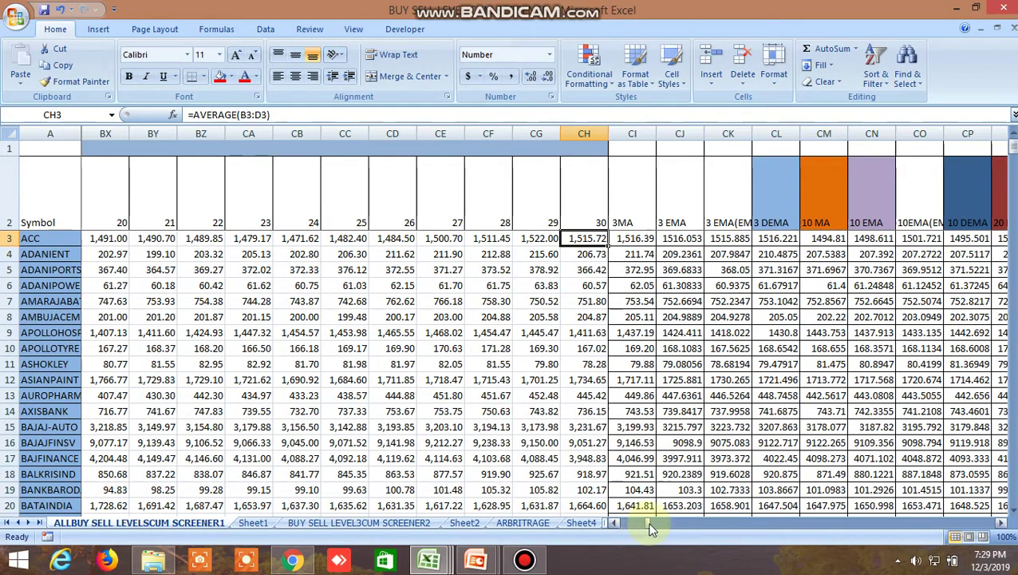
pyautogui.moveTo(651, 527); pyautogui.dragTo(707, 535)
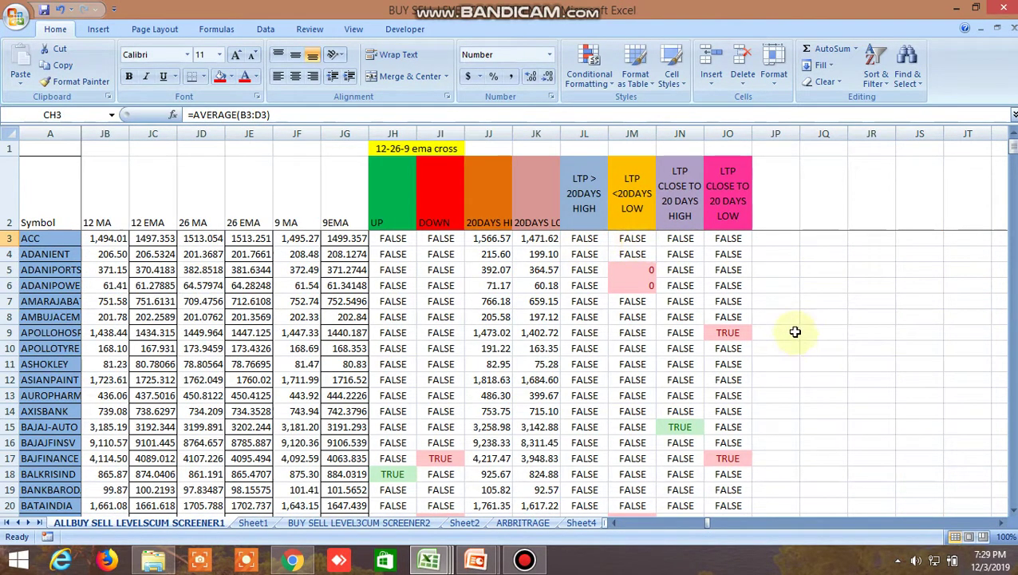
# - Bring up the other cum screener workbook and compare ACC's matched-levels UP formula in JS3 with its buy above and sell below levels
pyautogui.click(429, 560)
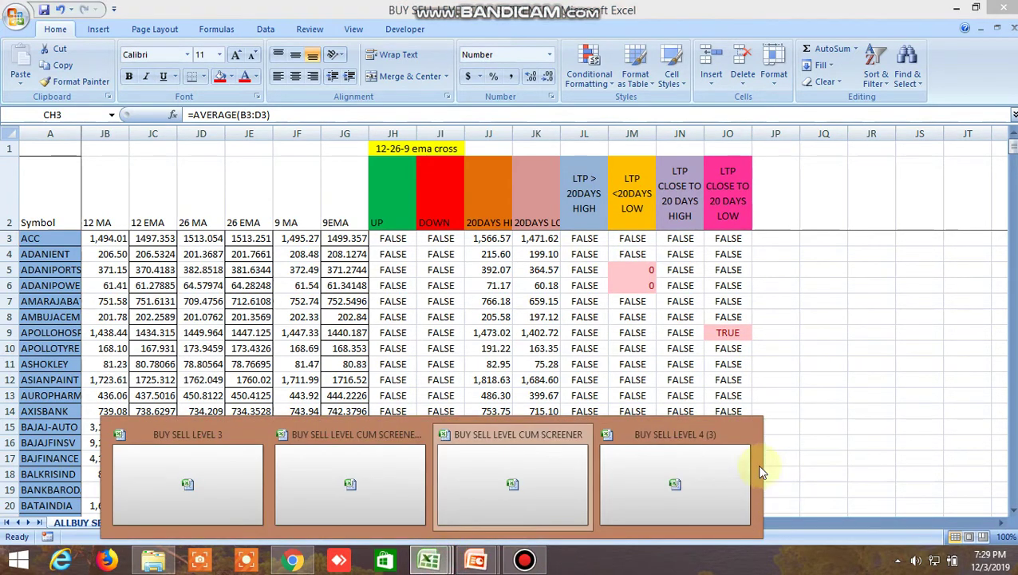
pyautogui.click(341, 469)
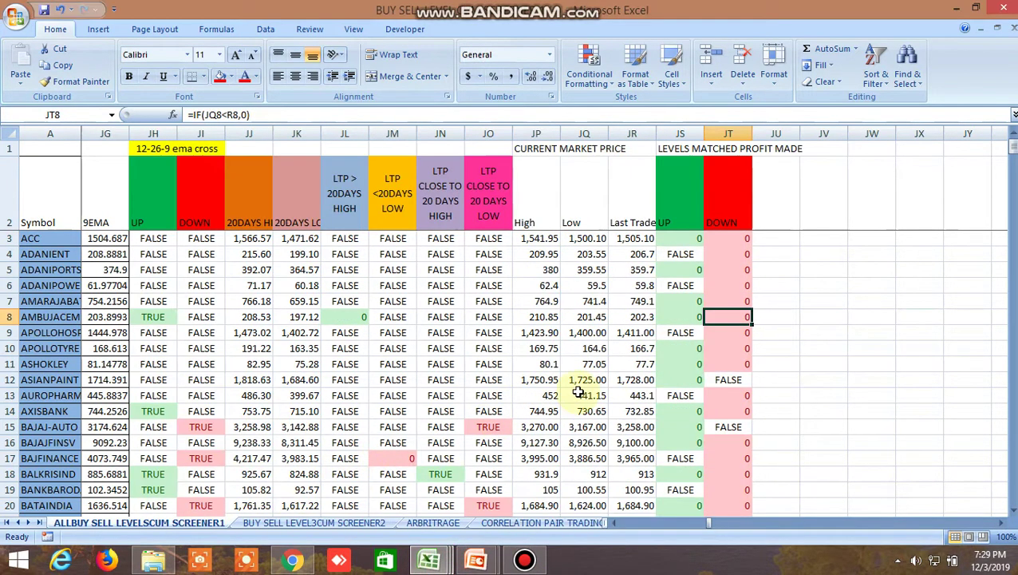
pyautogui.click(677, 241)
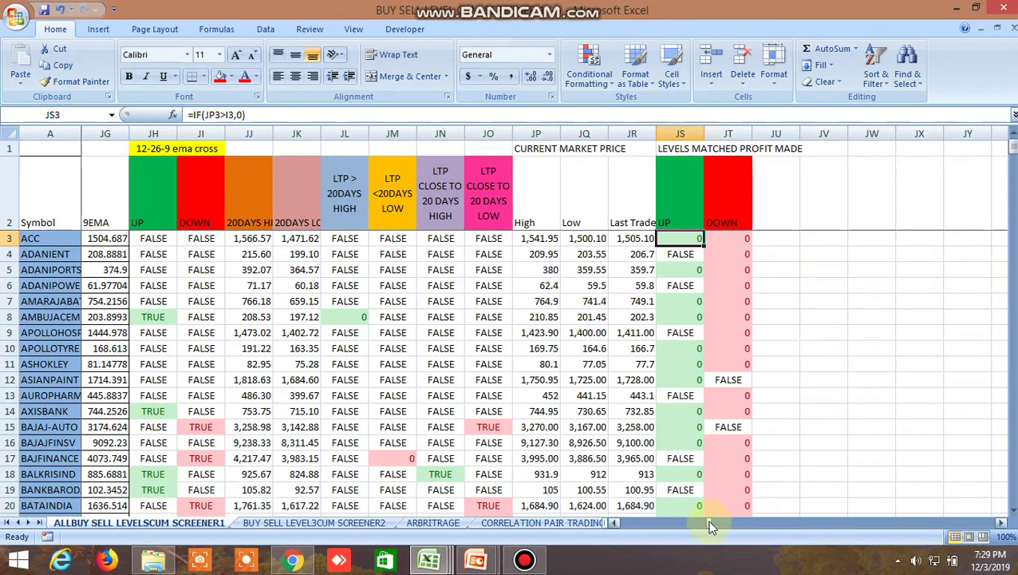
pyautogui.moveTo(707, 519); pyautogui.dragTo(622, 537)
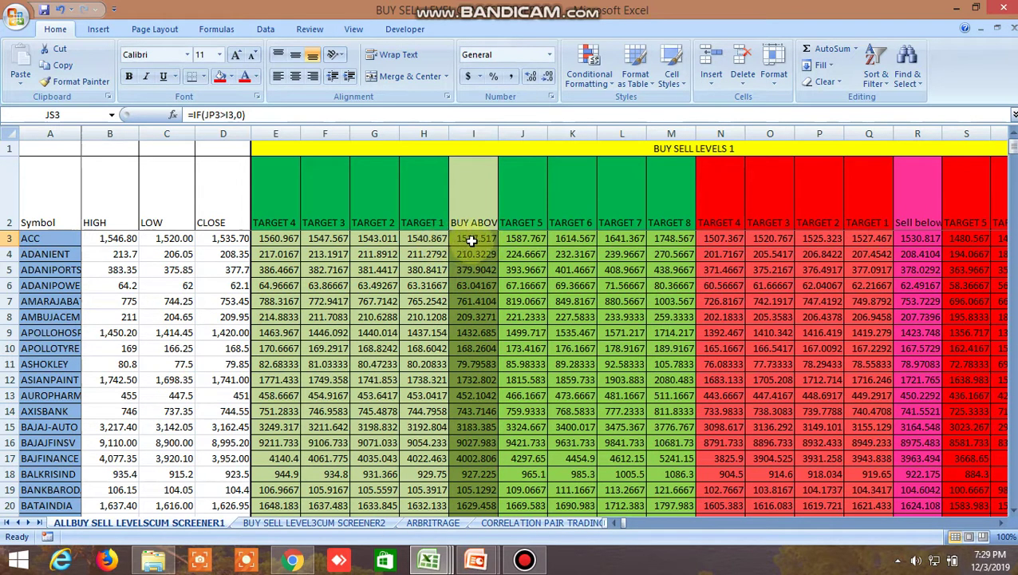
pyautogui.click(915, 238)
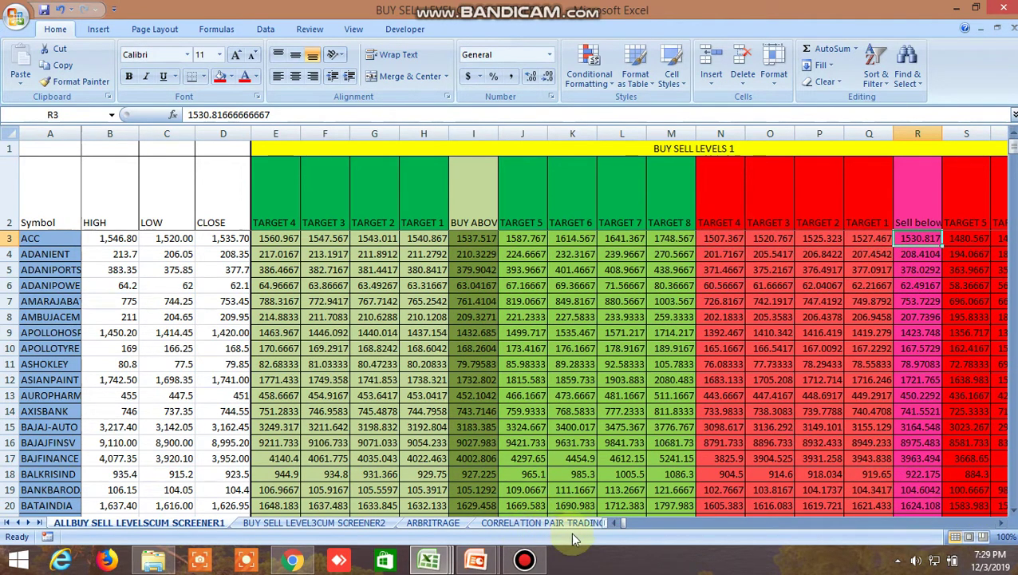
# - Recheck the ACC chart in Kite and return to the BUY SELL LEVEL 4 (3) workbook in Excel
pyautogui.moveTo(431, 558)
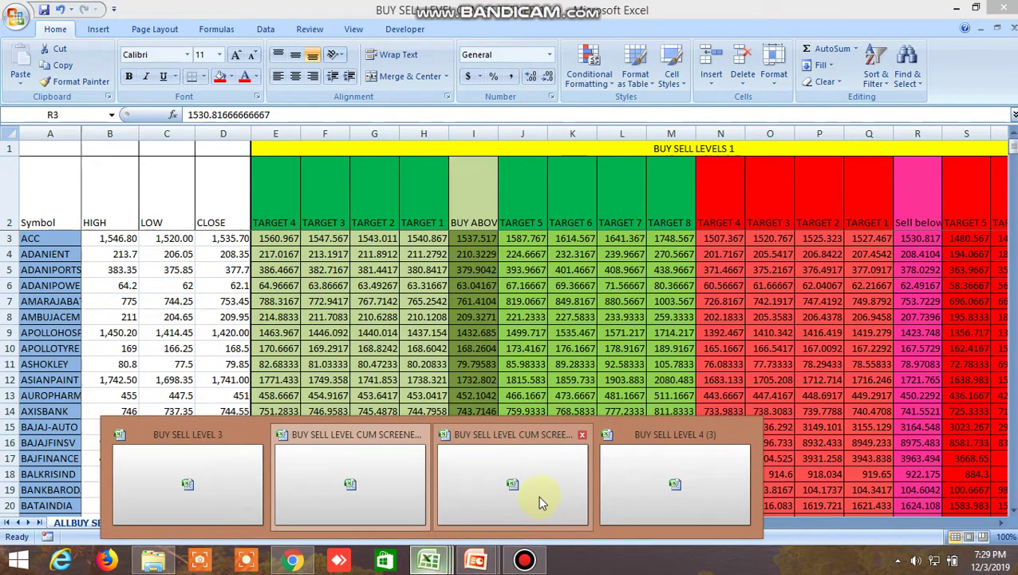
pyautogui.click(294, 560)
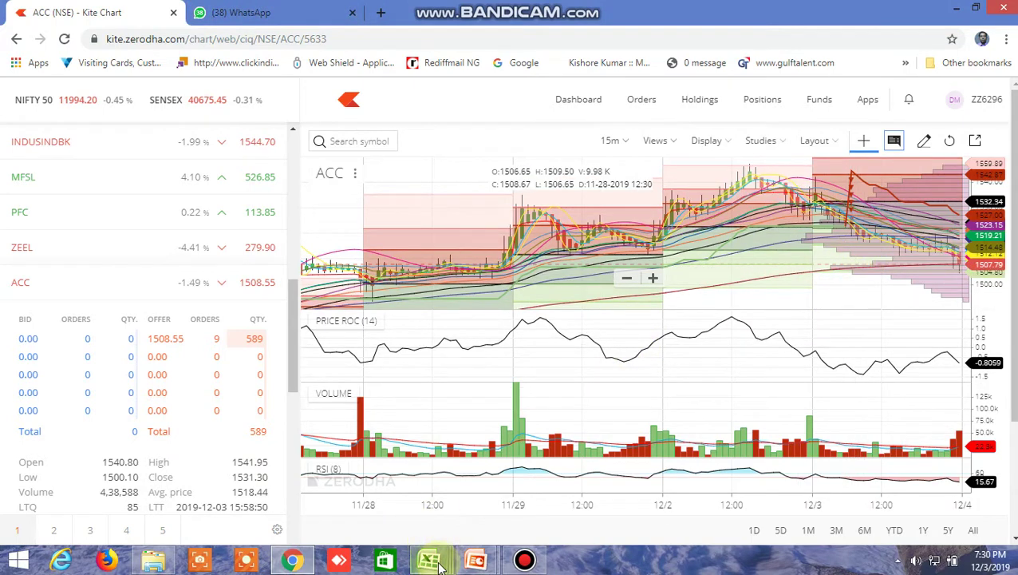
pyautogui.moveTo(438, 562)
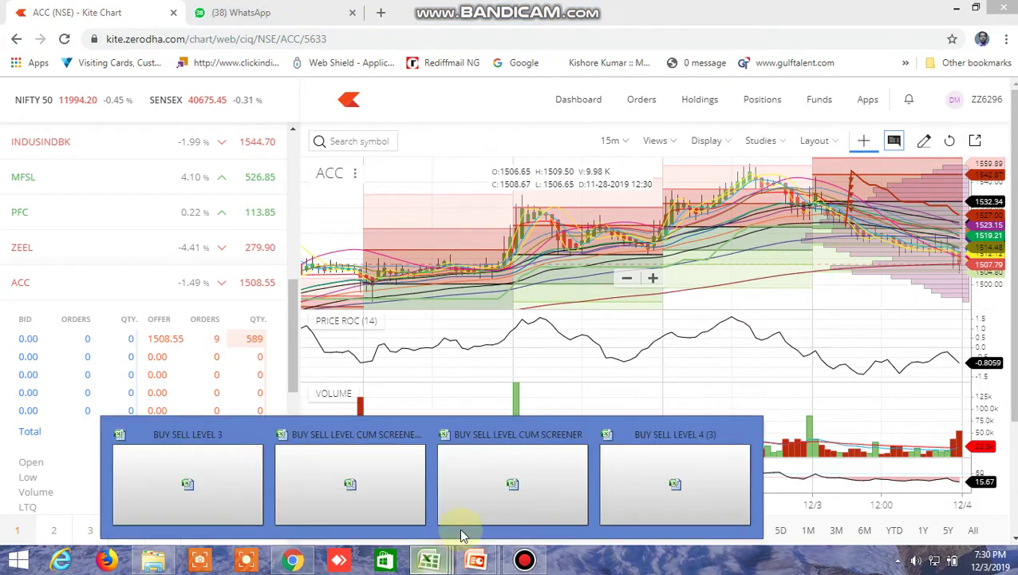
pyautogui.click(670, 479)
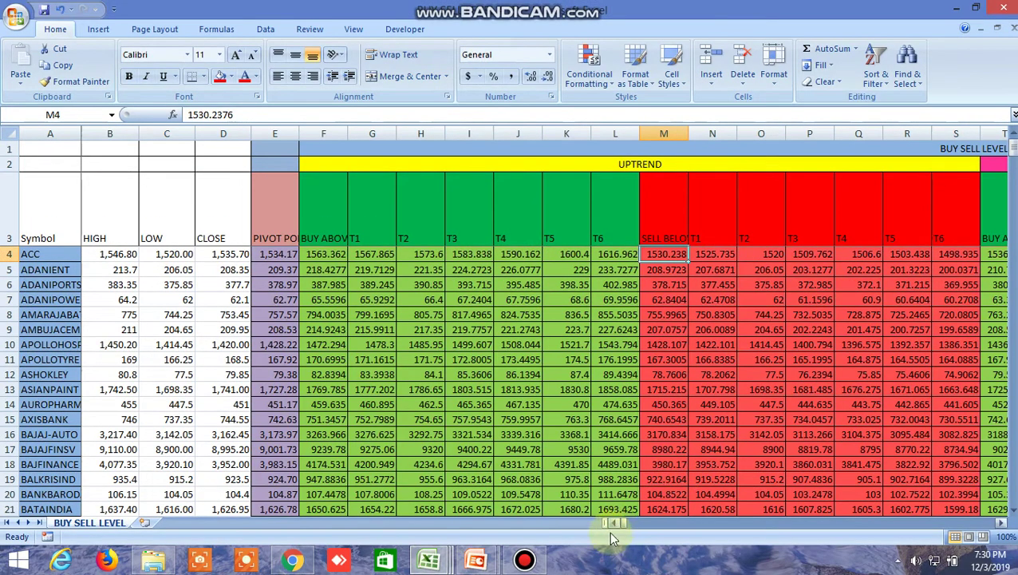
pyautogui.moveTo(428, 561)
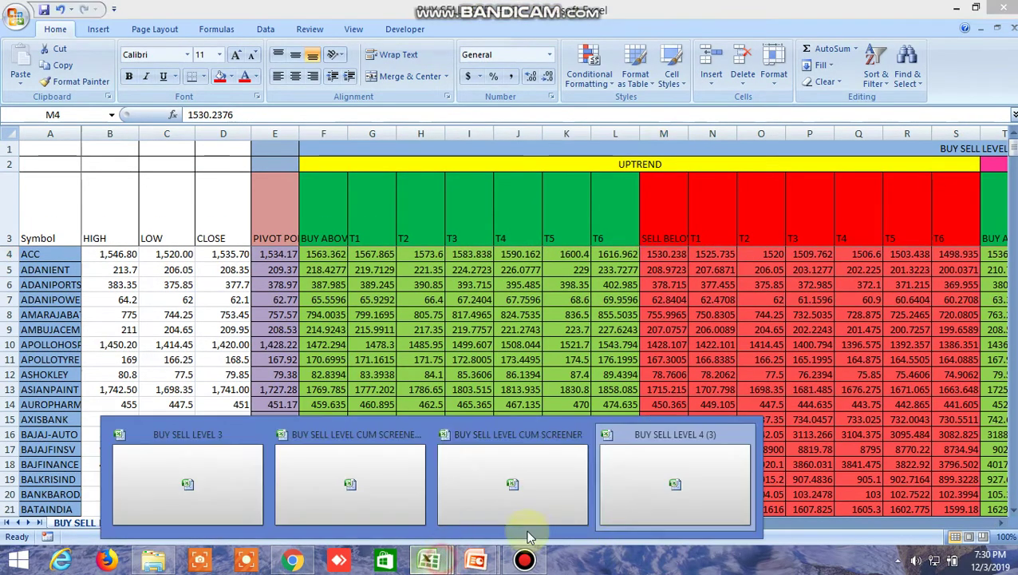
pyautogui.click(529, 486)
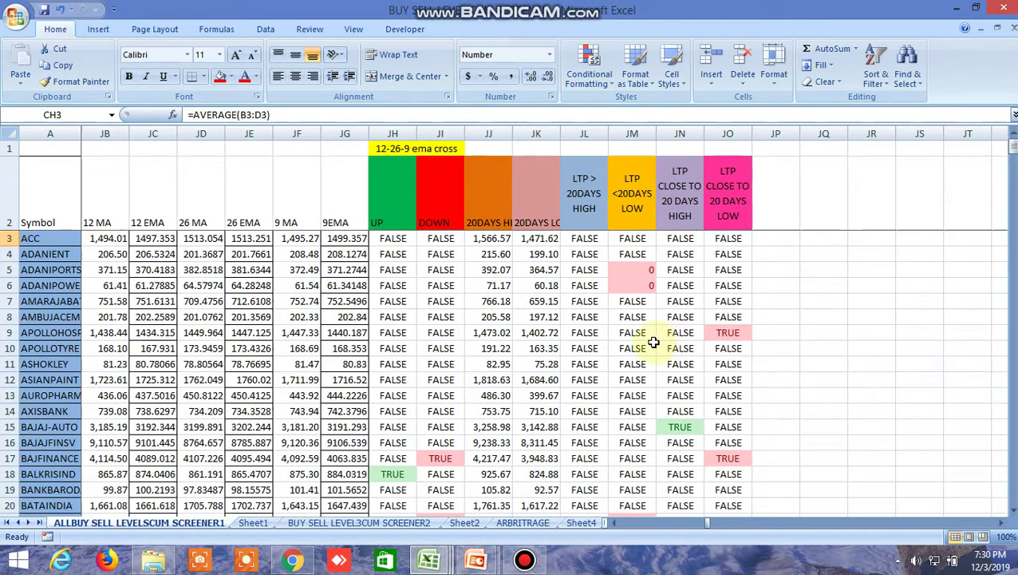
pyautogui.moveTo(431, 563)
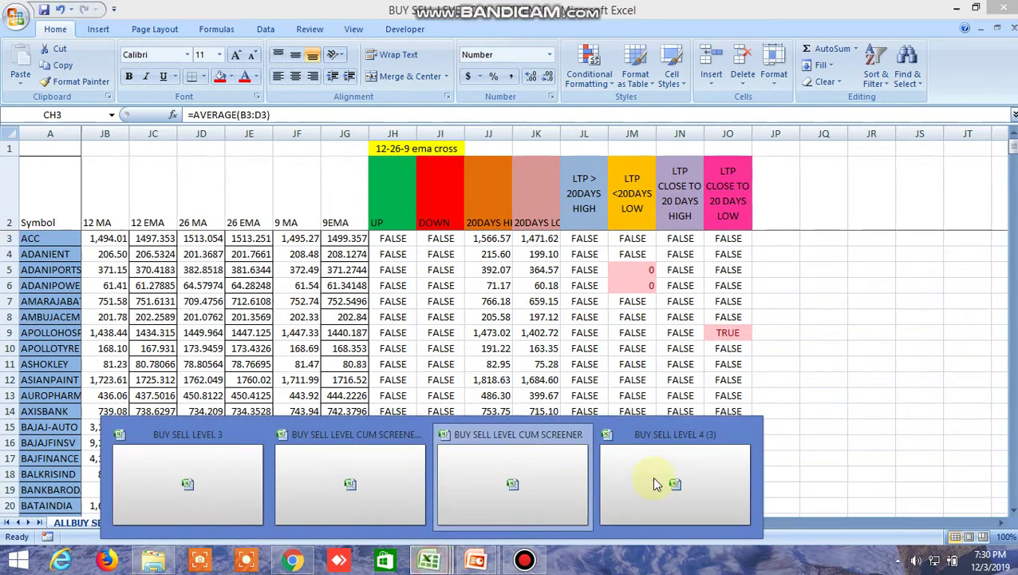
pyautogui.click(675, 483)
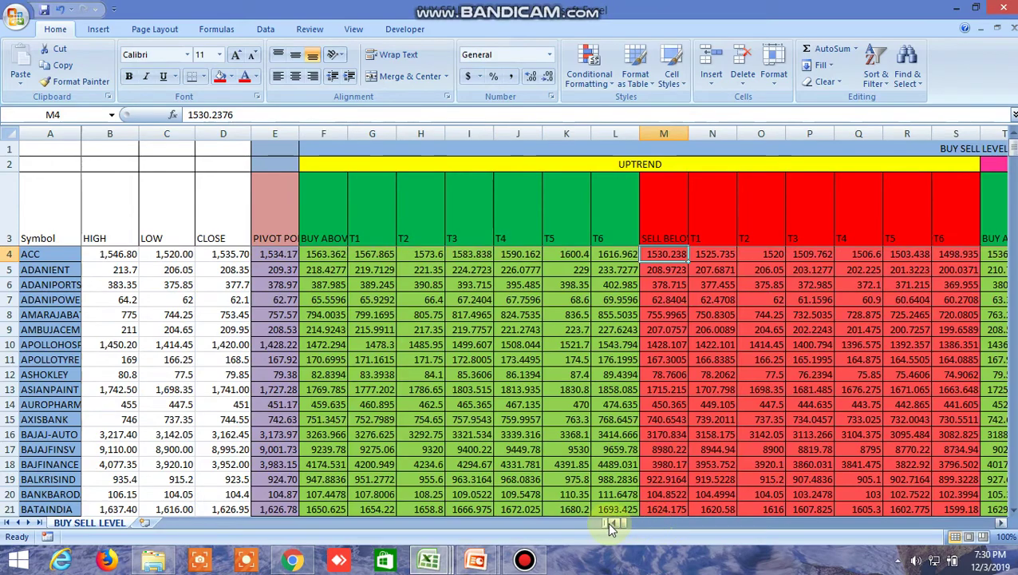
# - Review the current market price and levels matched profit columns for the symbols down the sheet
pyautogui.moveTo(617, 522); pyautogui.dragTo(664, 527)
pyautogui.scroll(-1, 619, 437)
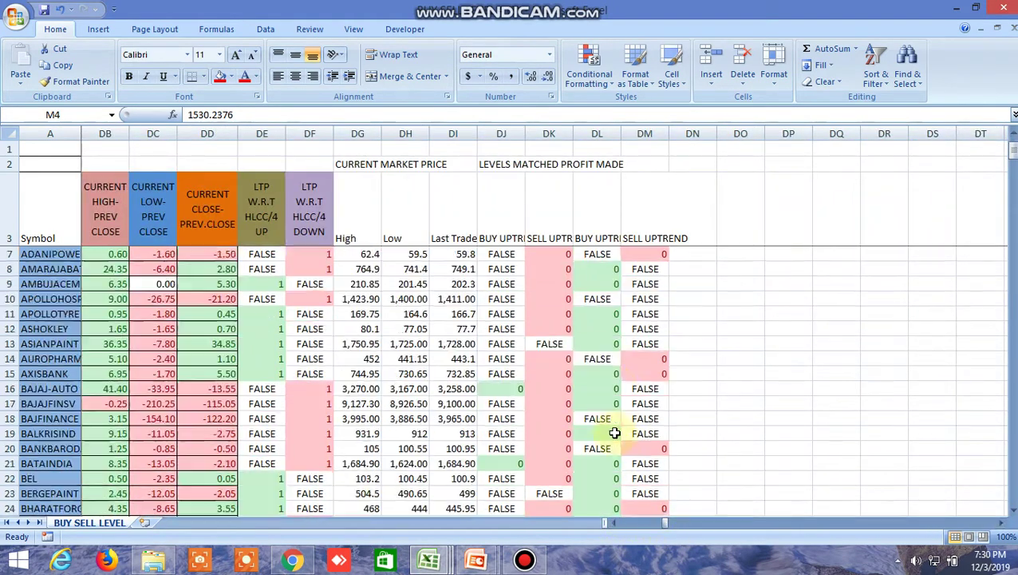
pyautogui.scroll(-2, 614, 433)
pyautogui.scroll(2, 614, 434)
pyautogui.scroll(-1, 599, 432)
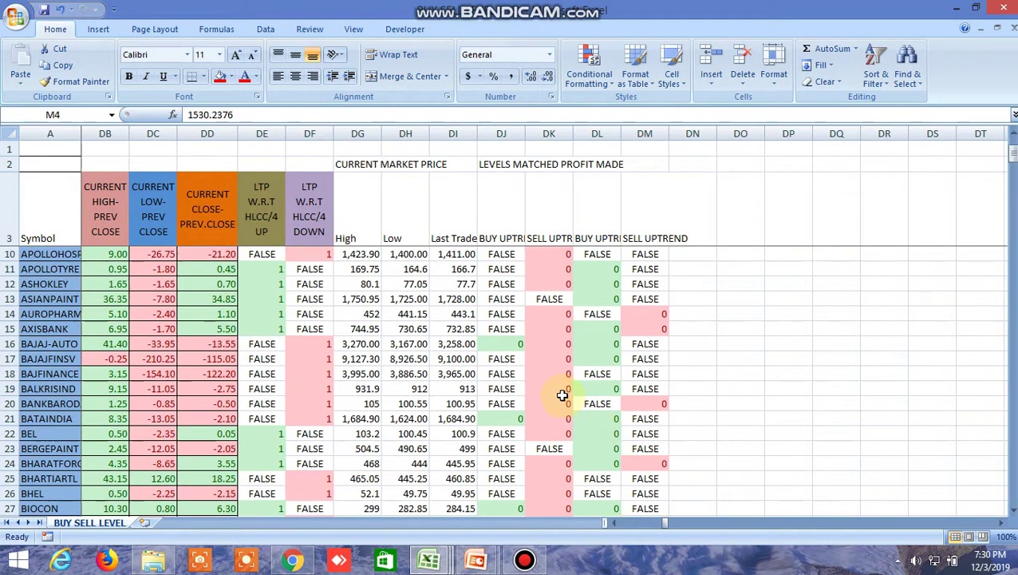
# - Inspect BAJAJ-AUTO's buy uptrend formula in DJ16 and compare its current high in DG16 with the uptrend buy-above level in F16
pyautogui.click(514, 343)
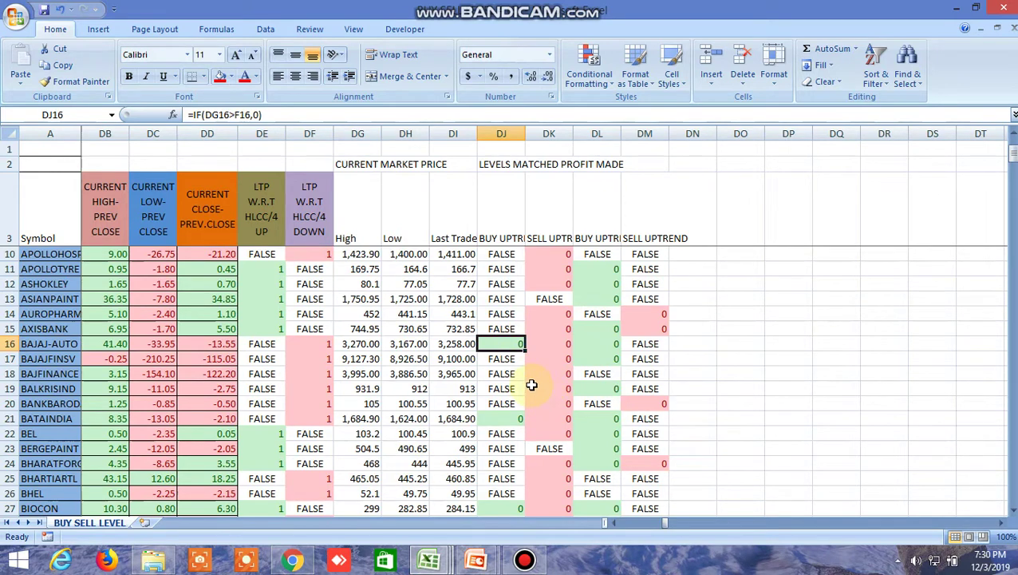
pyautogui.click(555, 348)
pyautogui.click(517, 346)
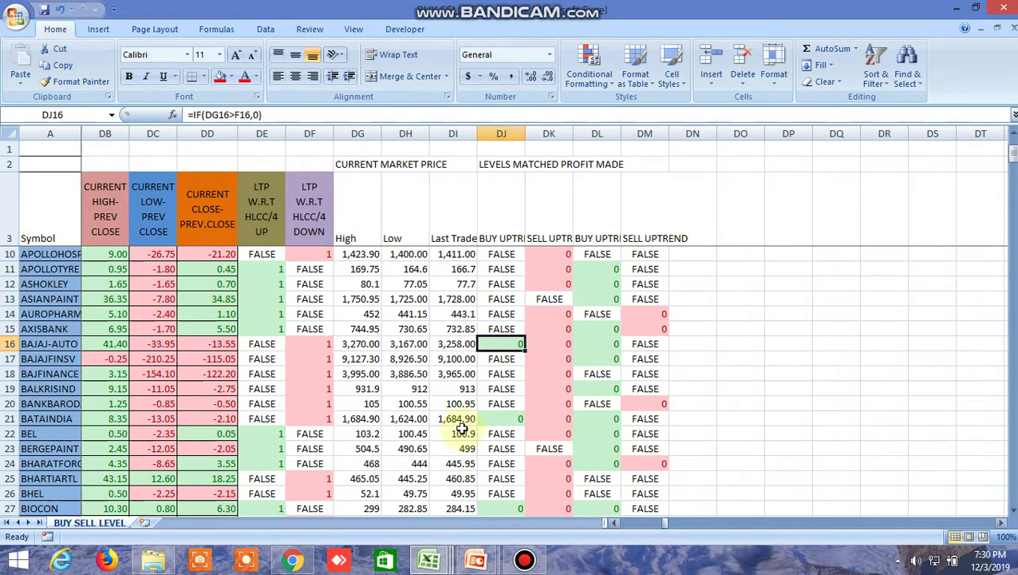
pyautogui.click(360, 345)
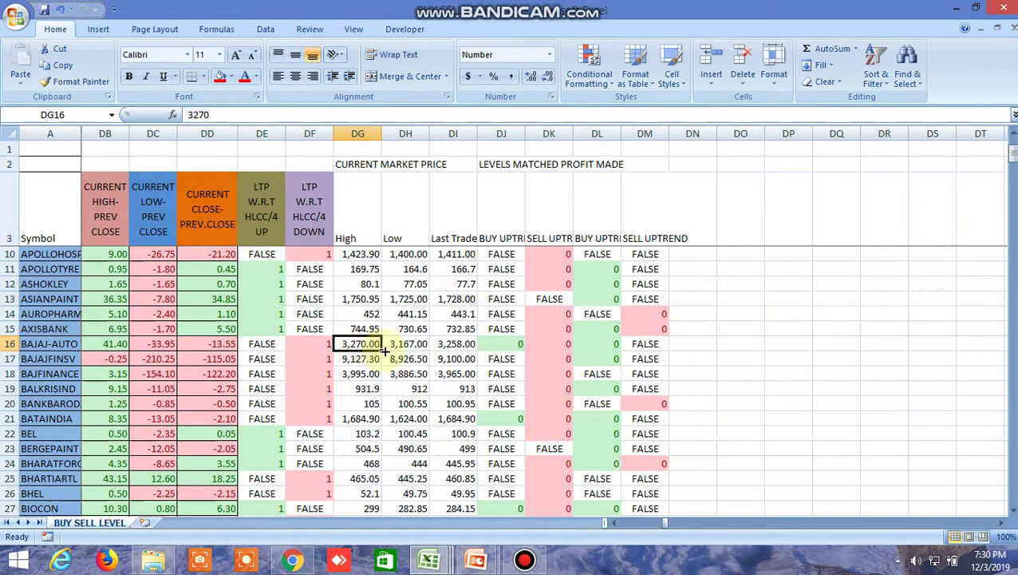
pyautogui.moveTo(663, 520); pyautogui.dragTo(614, 526)
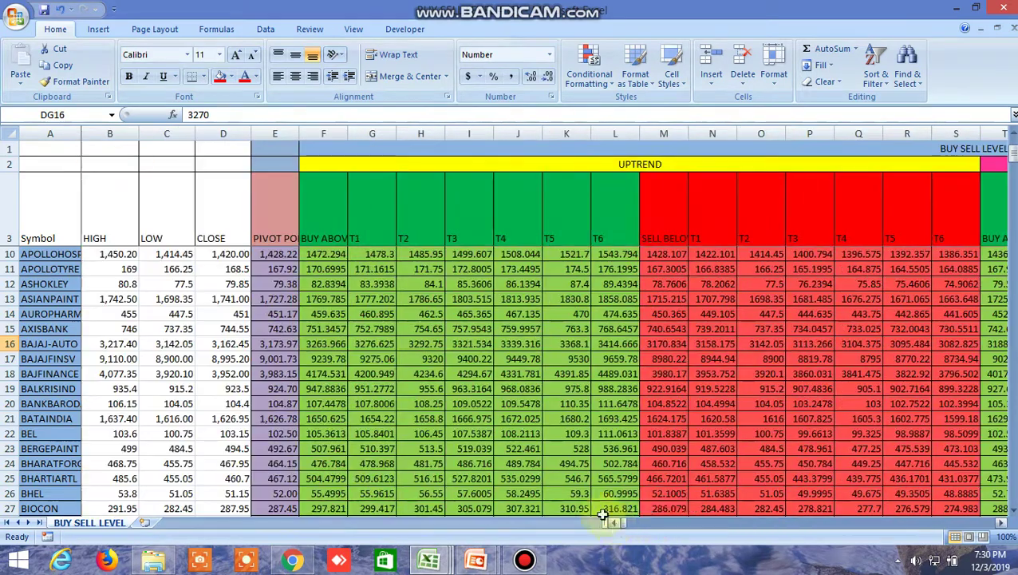
pyautogui.click(330, 344)
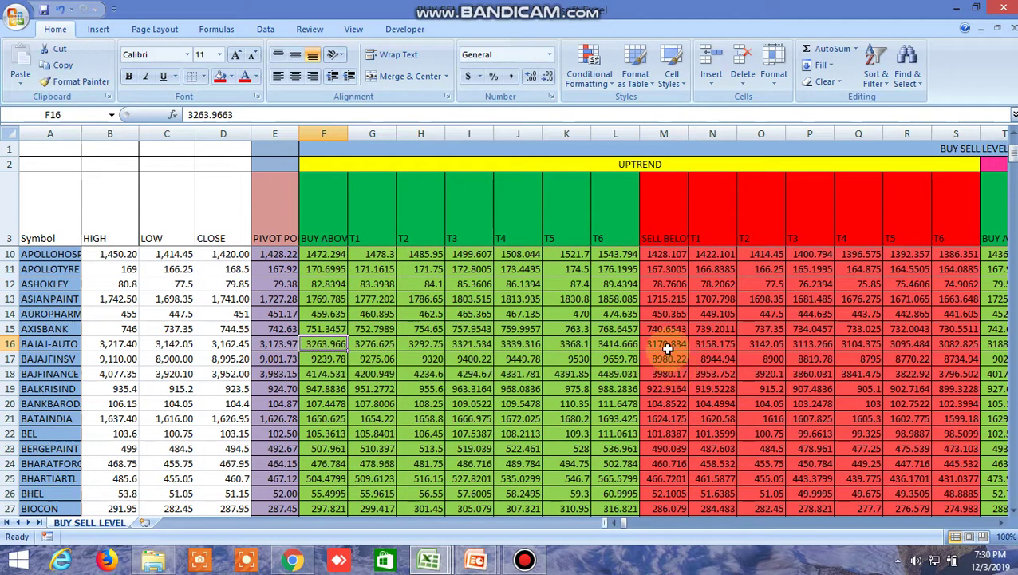
# - Compare BAJAJ-AUTO's current low in DH16 with its uptrend sell-below level in M16 and first target in N16
pyautogui.click(1002, 522)
pyautogui.moveTo(1002, 522); pyautogui.dragTo(1001, 521)
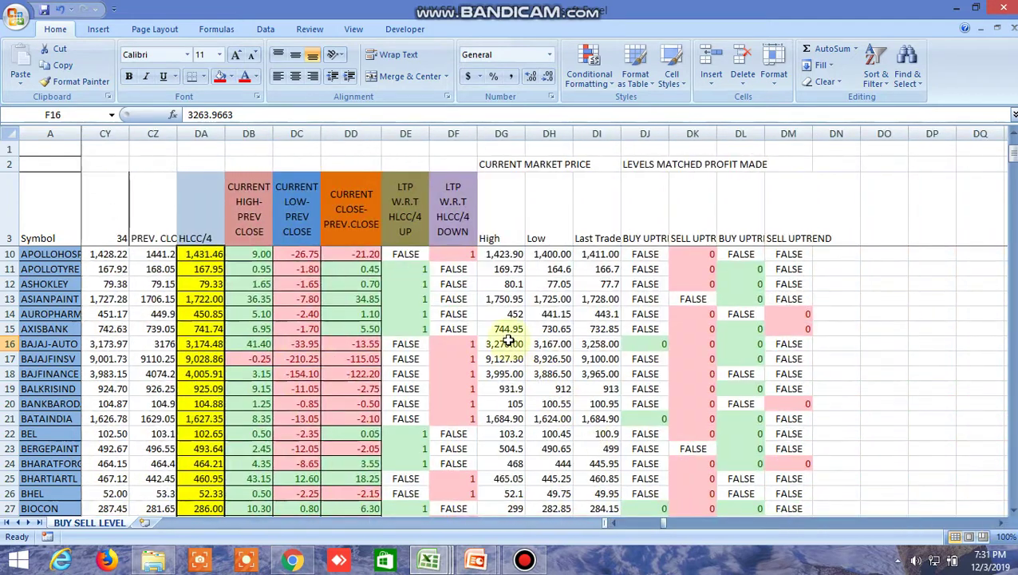
pyautogui.click(554, 344)
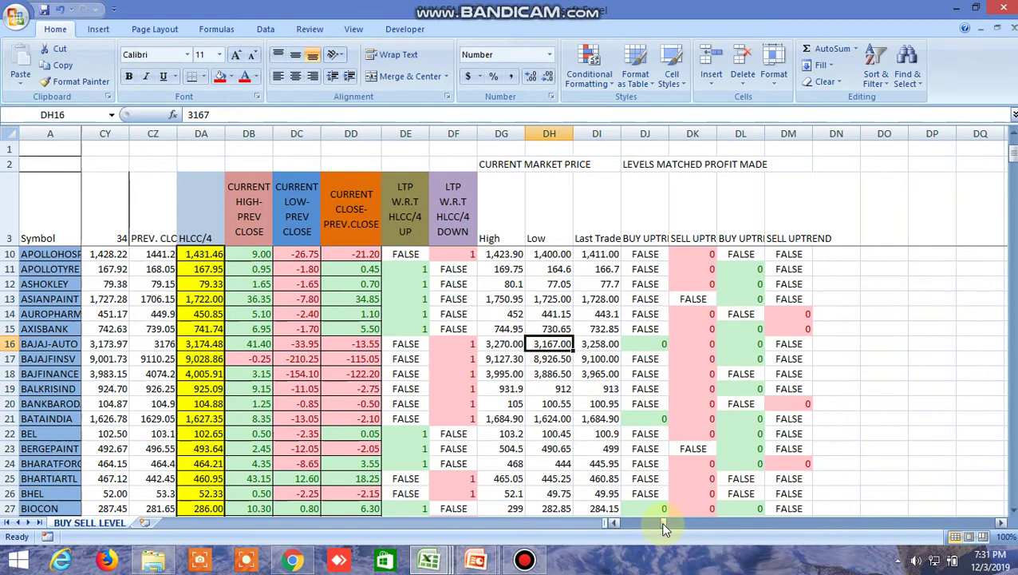
pyautogui.moveTo(663, 523); pyautogui.dragTo(622, 525)
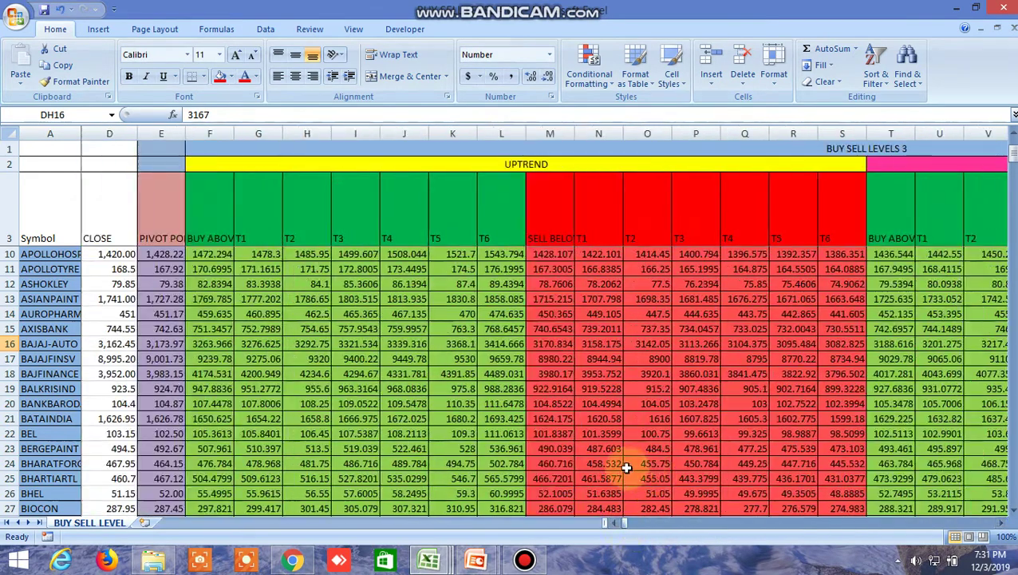
pyautogui.click(553, 345)
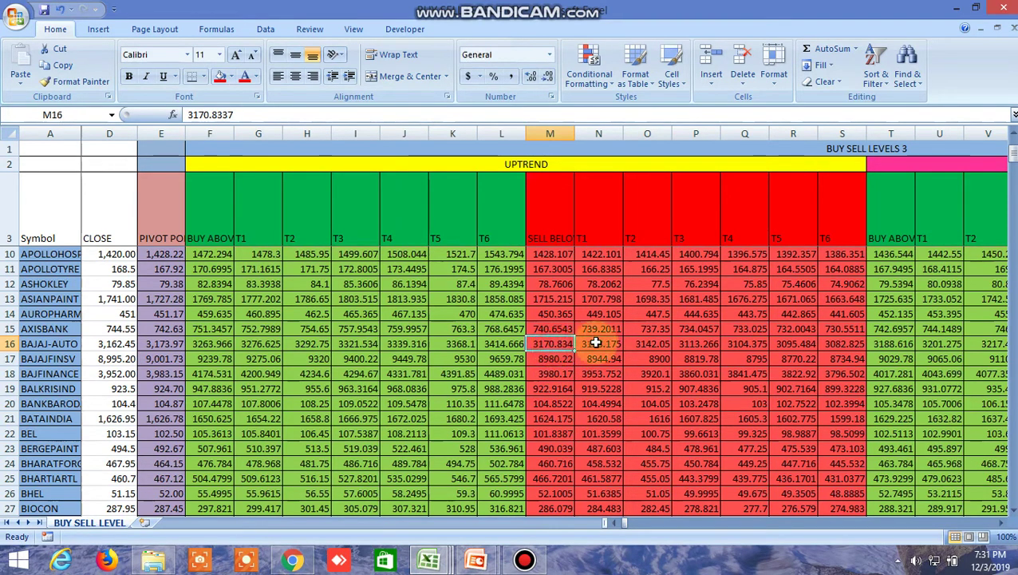
pyautogui.click(597, 345)
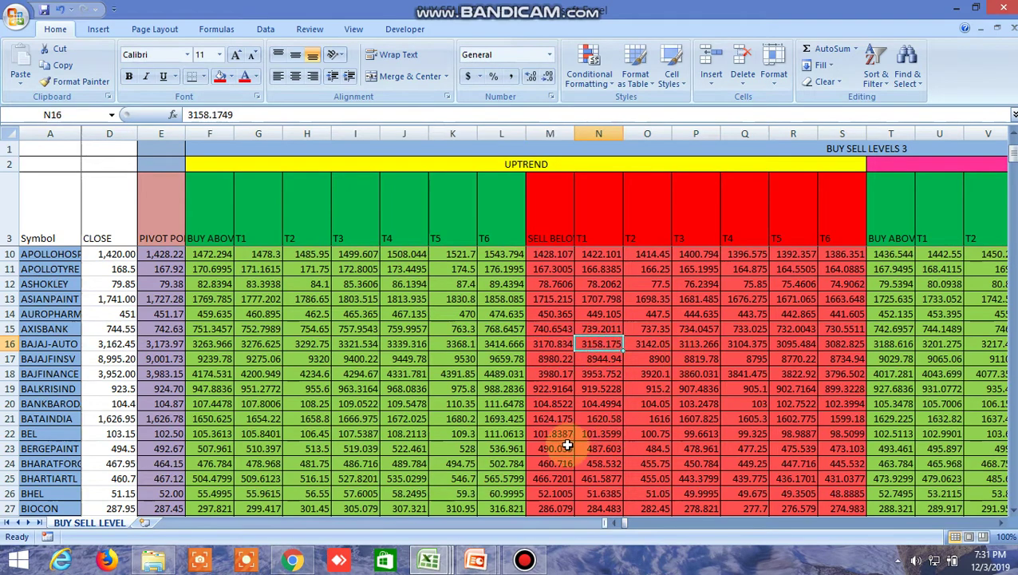
pyautogui.moveTo(435, 559)
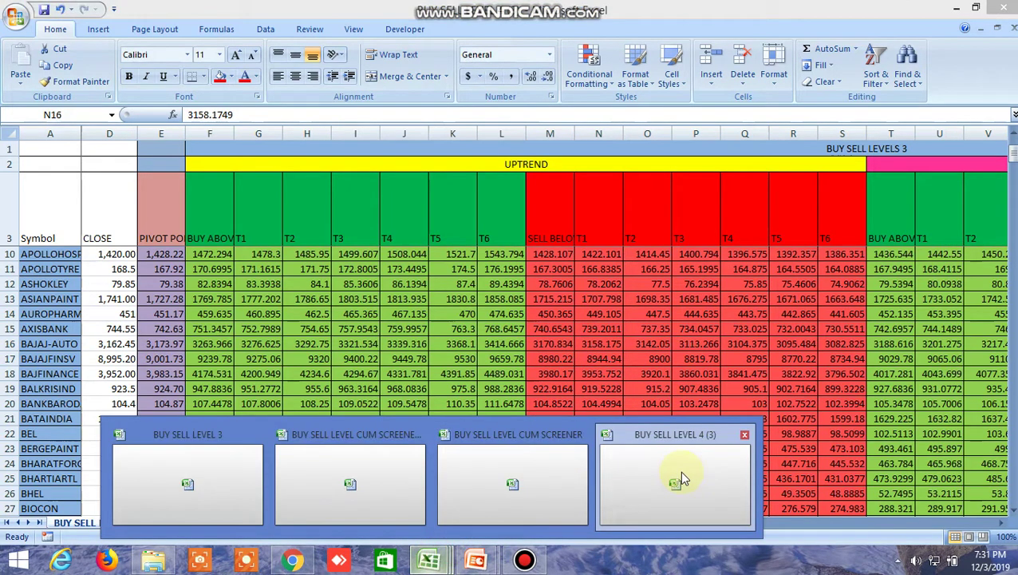
pyautogui.click(517, 473)
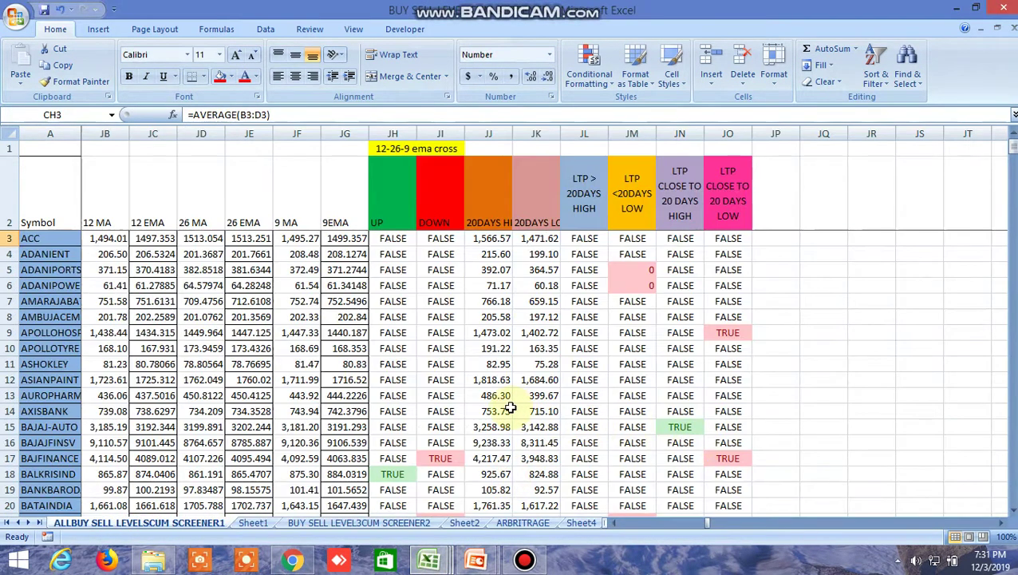
pyautogui.scroll(-1, 510, 408)
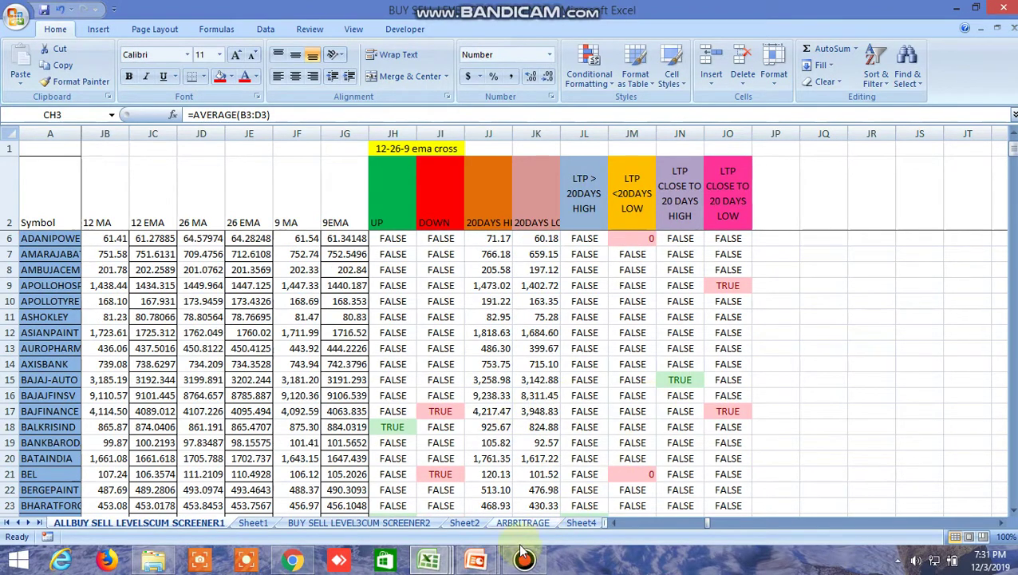
# - Switch to the other BUY SELL LEVEL CUM SCREENER workbook and review its current market price and levels matched profit columns for the symbols
pyautogui.moveTo(429, 559)
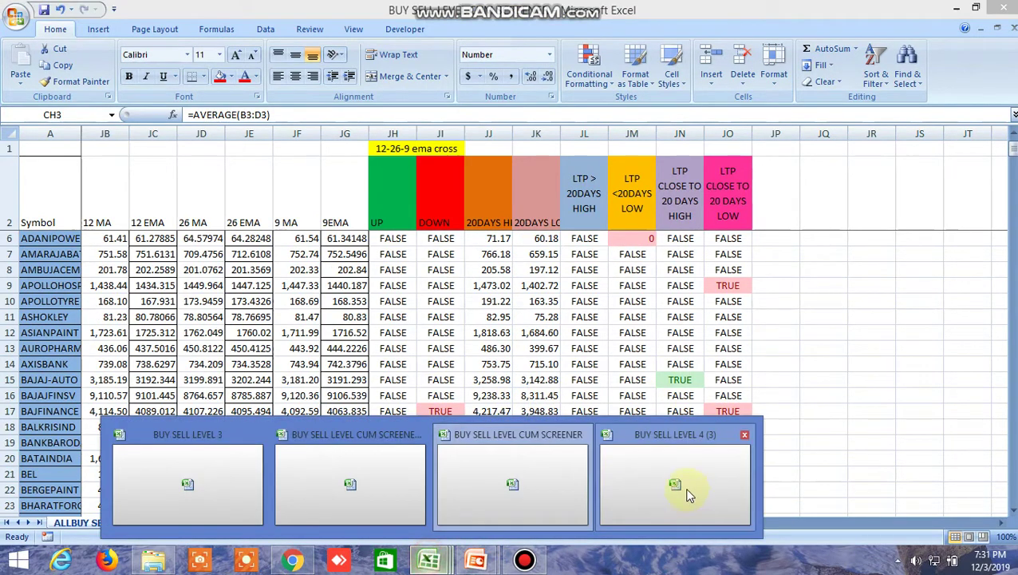
pyautogui.click(357, 483)
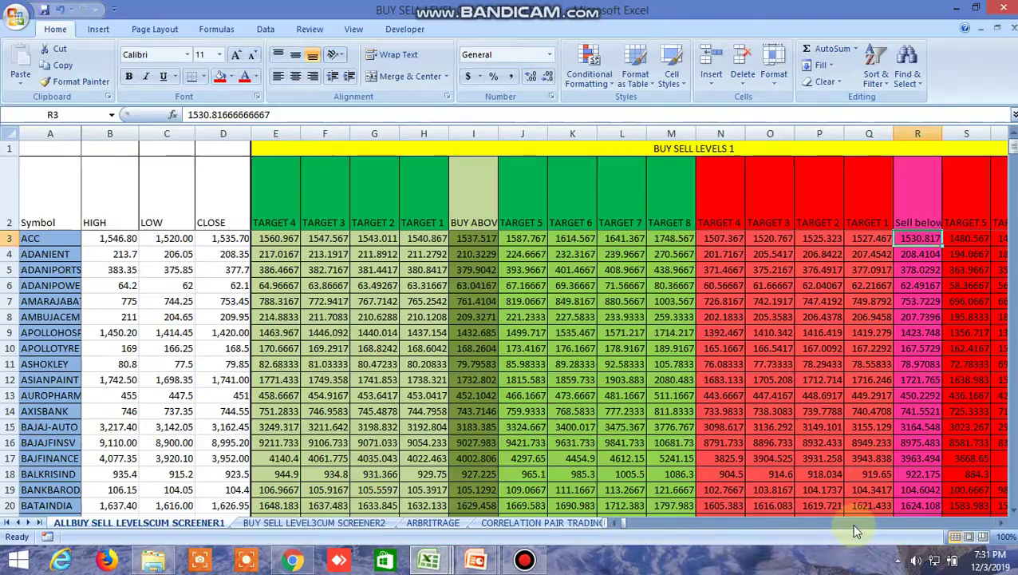
pyautogui.moveTo(629, 524); pyautogui.dragTo(710, 530)
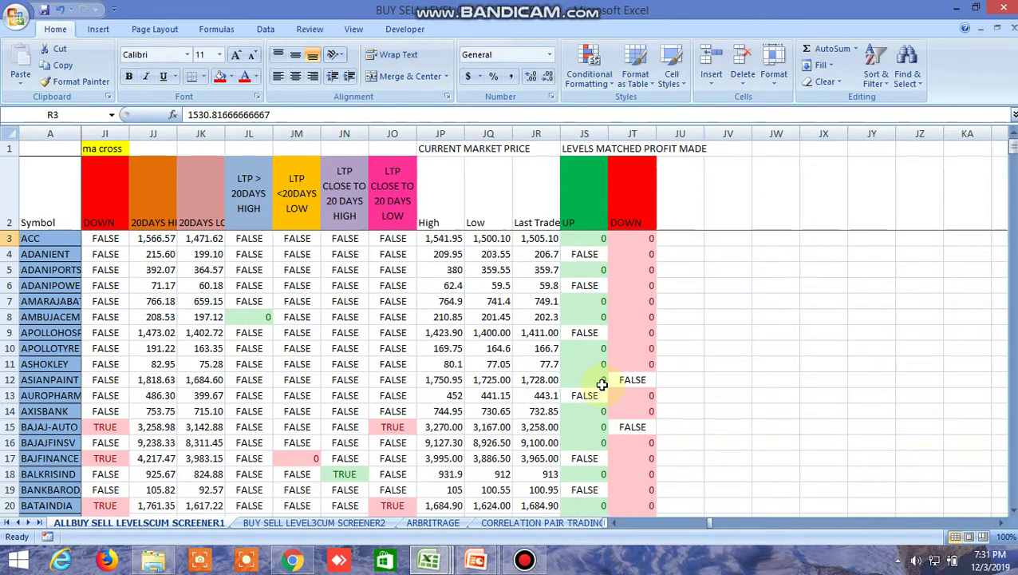
pyautogui.scroll(-8, 557, 395)
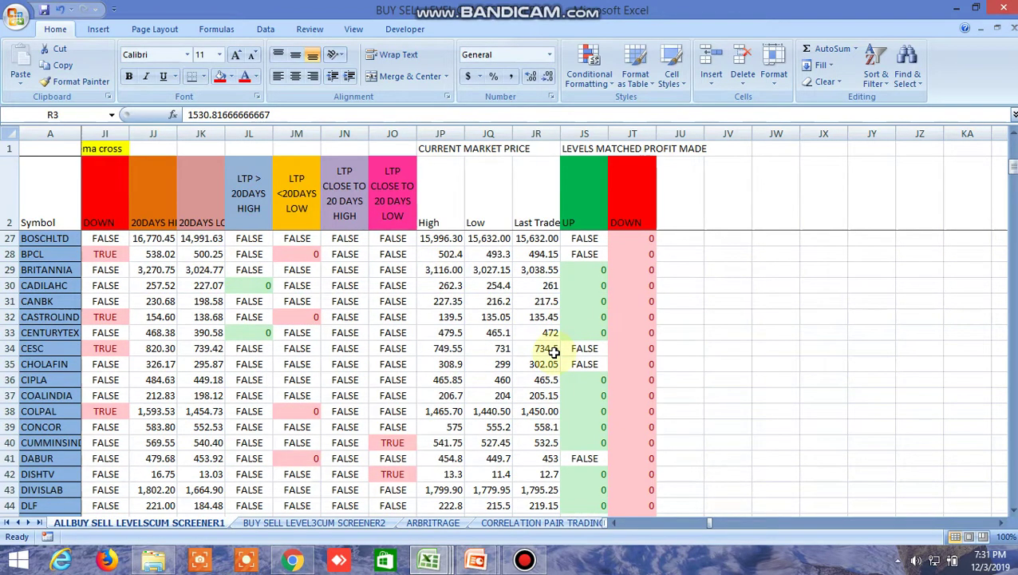
pyautogui.scroll(2, 554, 352)
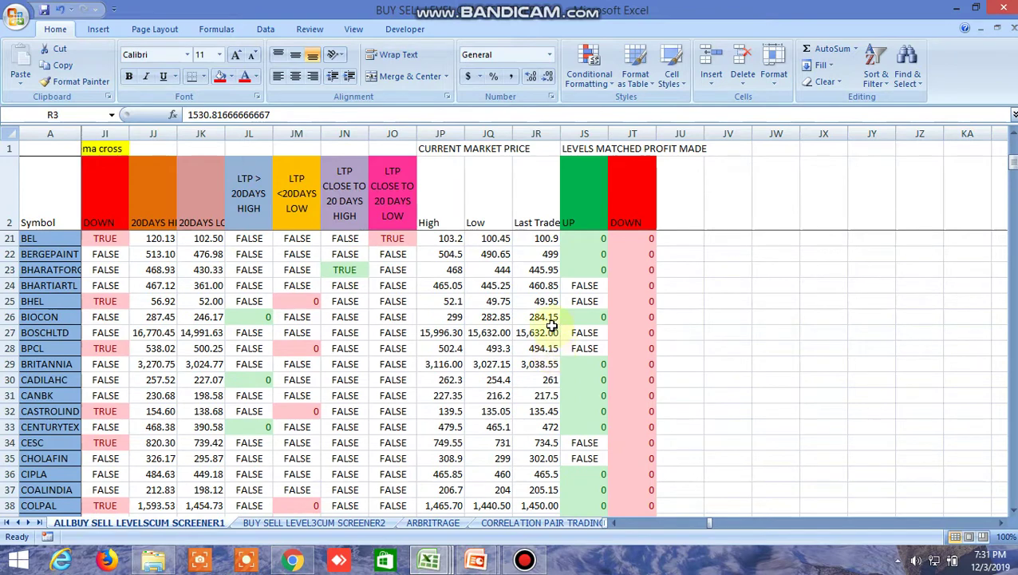
pyautogui.scroll(1, 555, 326)
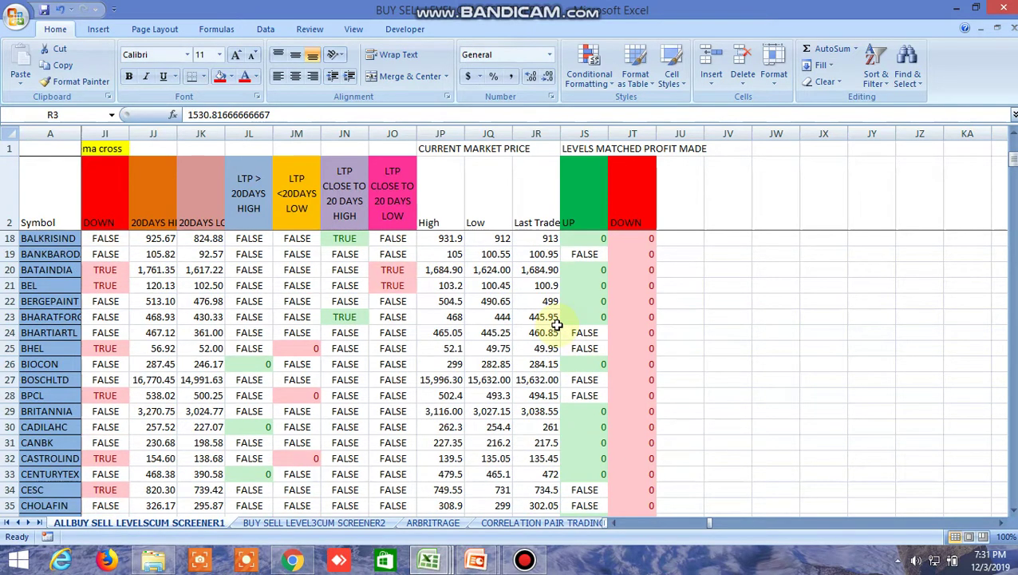
pyautogui.scroll(1, 557, 325)
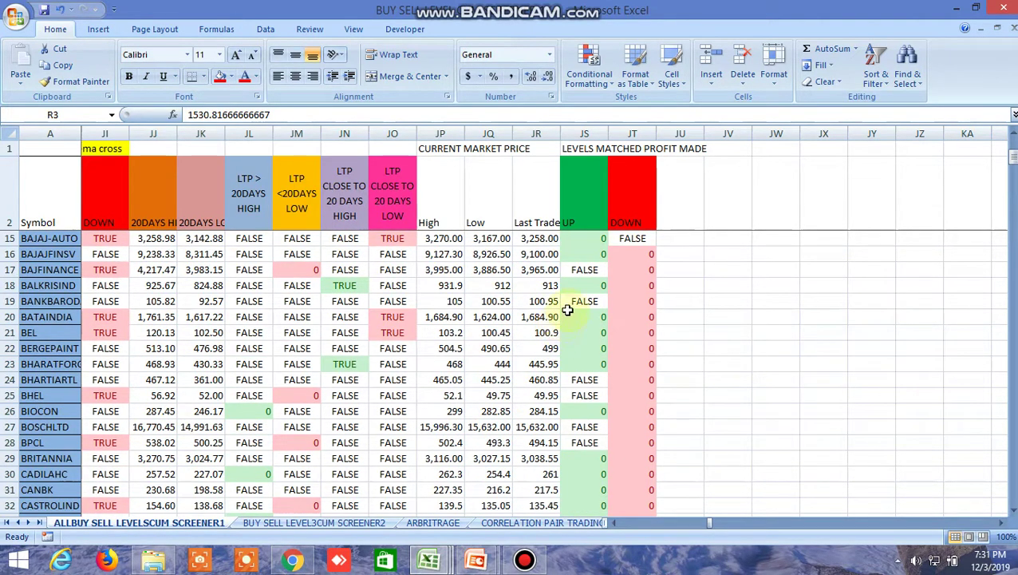
# - Inspect BAJAJ-AUTO's levels matched up formula in JS15 and check the buy-above level it refers to in I15
pyautogui.click(600, 254)
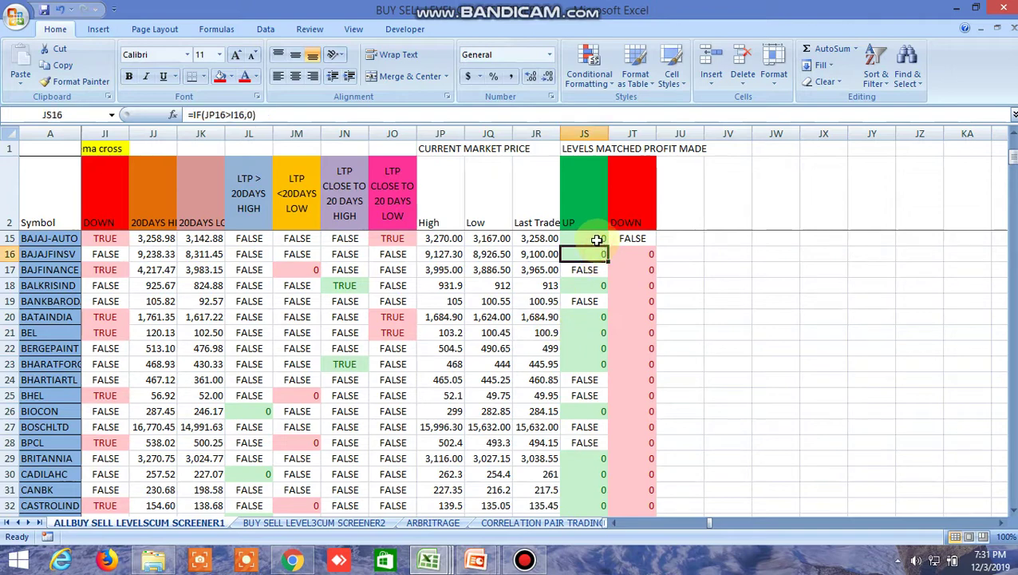
pyautogui.click(595, 238)
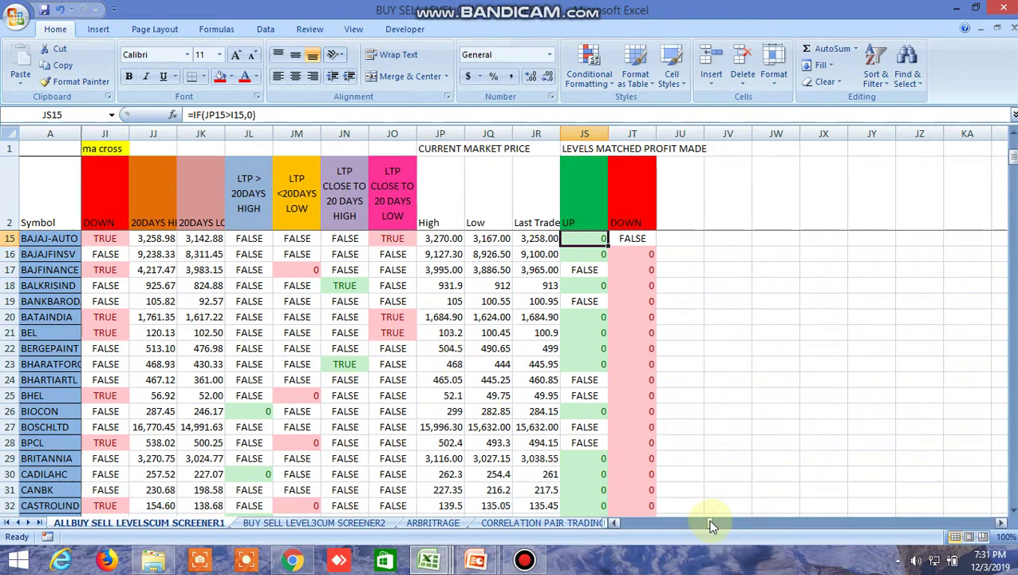
pyautogui.moveTo(710, 523); pyautogui.dragTo(710, 523)
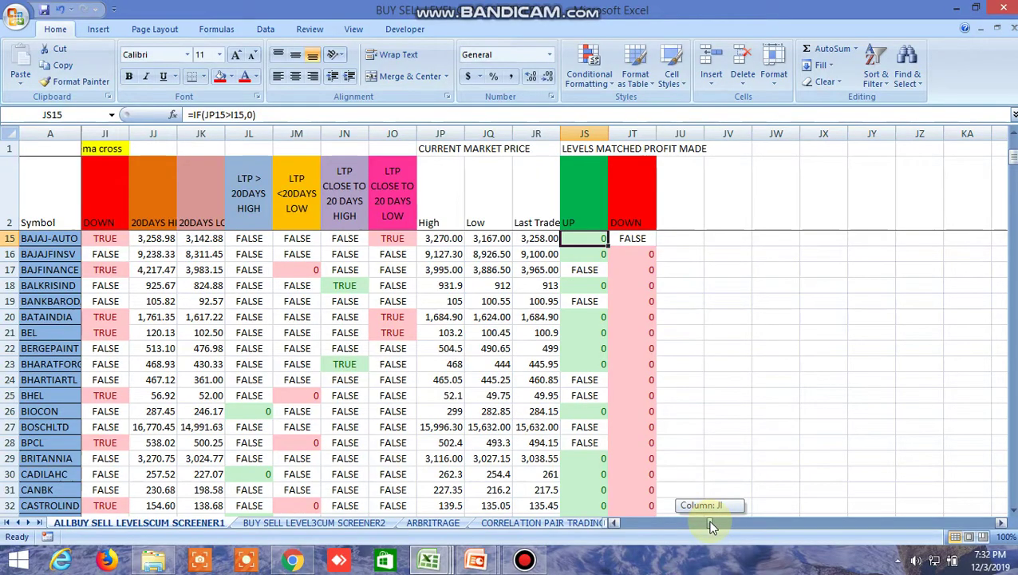
pyautogui.moveTo(711, 525); pyautogui.dragTo(605, 533)
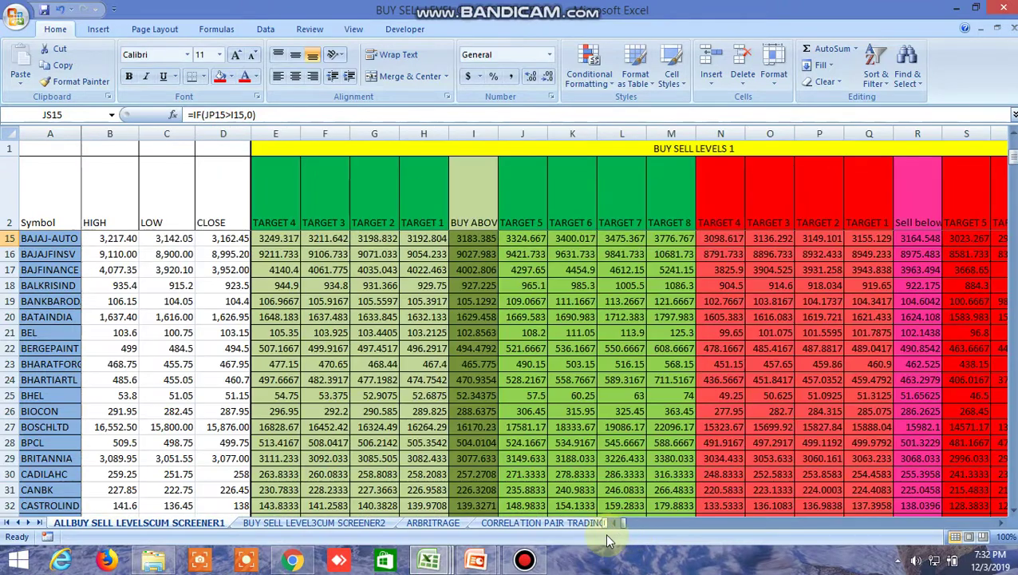
pyautogui.click(476, 240)
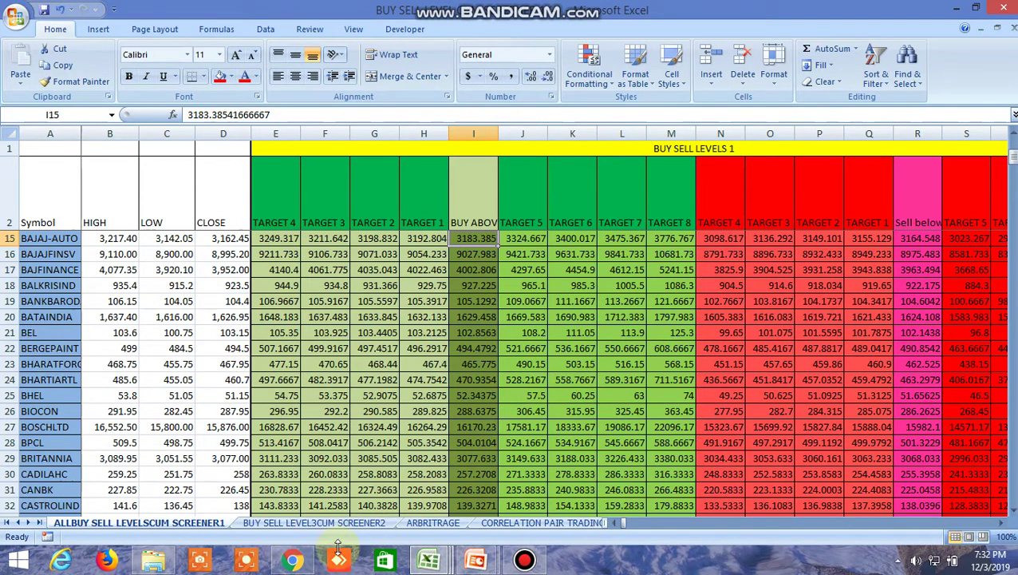
# - Switch to Kite in Chrome, search the watchlist for BAJAJ-AUTO and add the NSE stock to it
pyautogui.click(293, 559)
pyautogui.moveTo(199, 284)
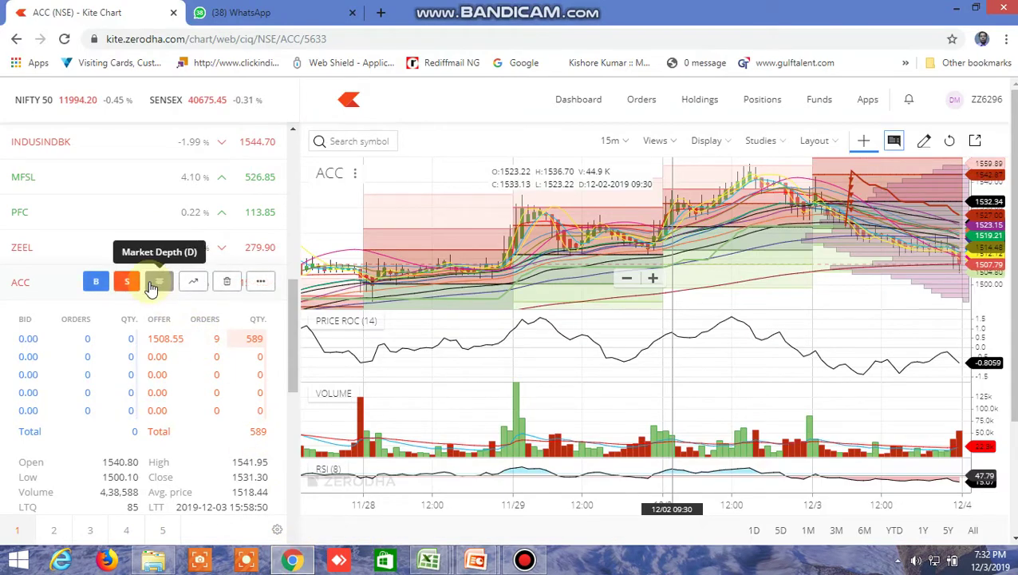
pyautogui.scroll(5, 83, 136)
pyautogui.click(84, 141)
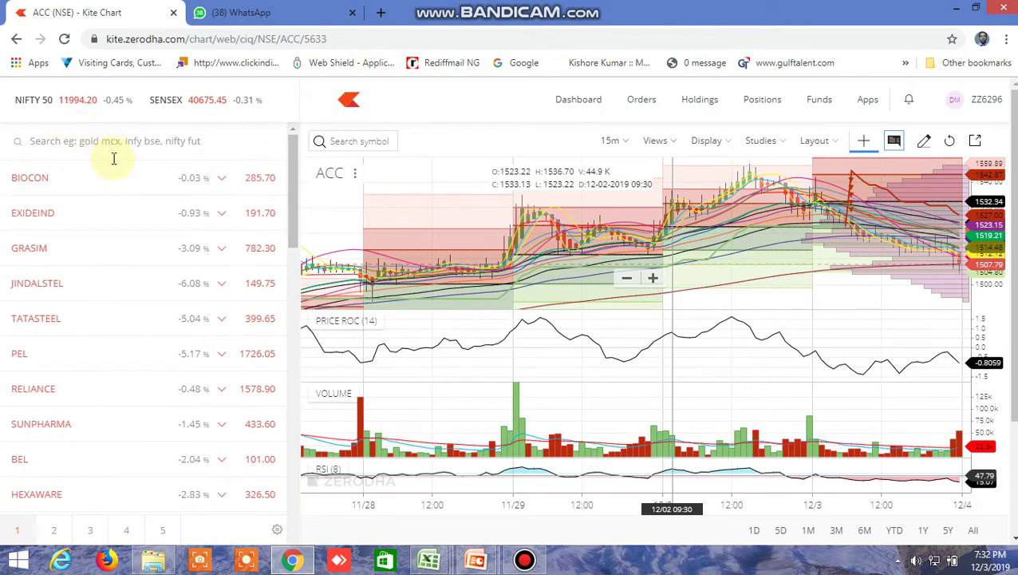
pyautogui.write('BAJA')
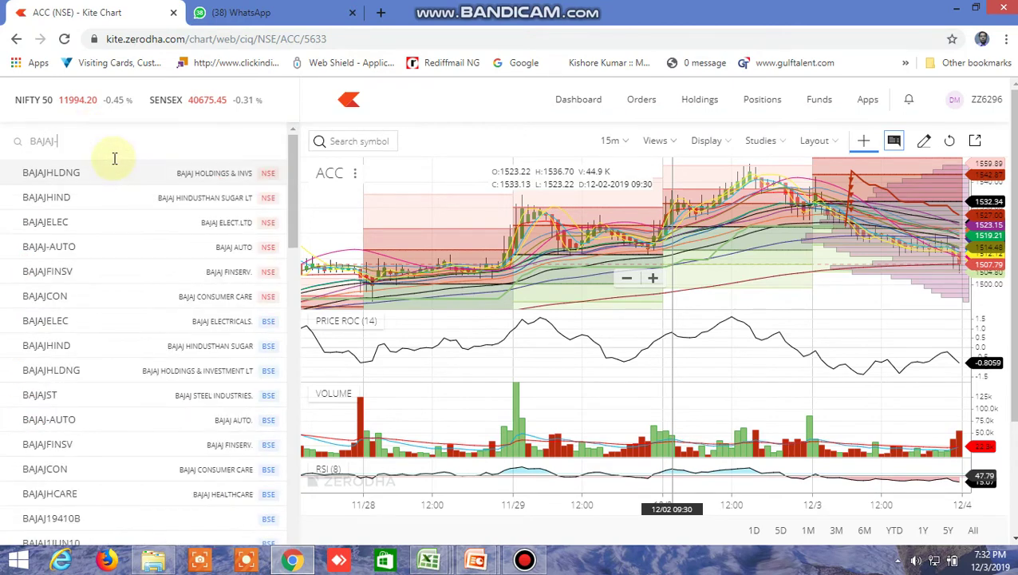
pyautogui.write('J-')
pyautogui.press('BackSpace')
pyautogui.moveTo(114, 181)
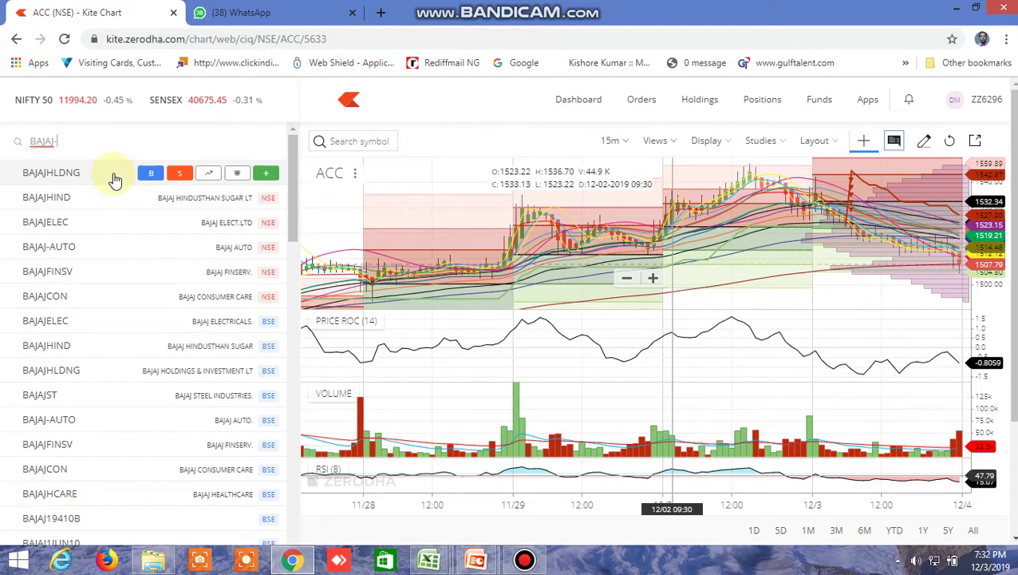
pyautogui.moveTo(199, 381)
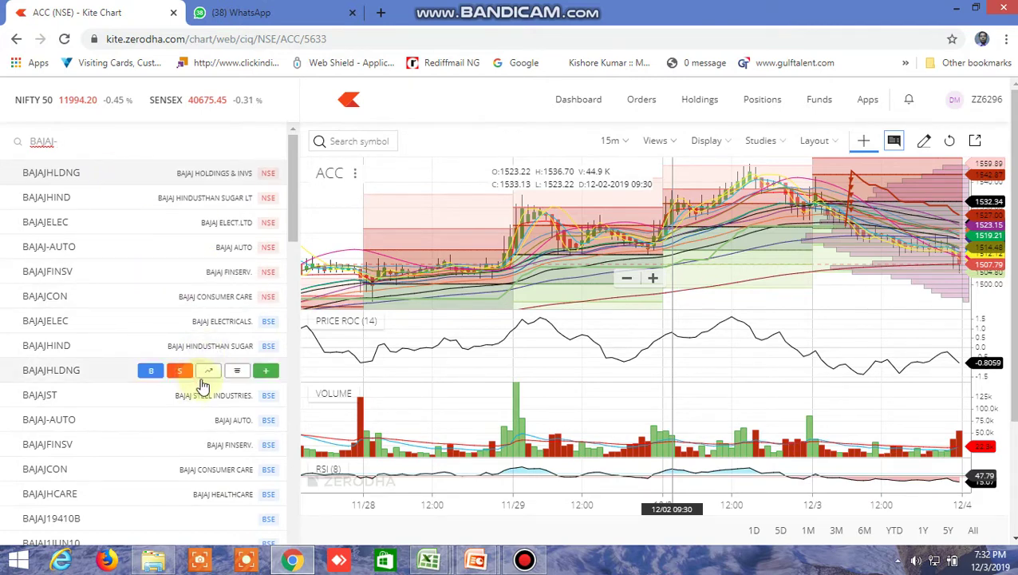
pyautogui.write('-AUTO')
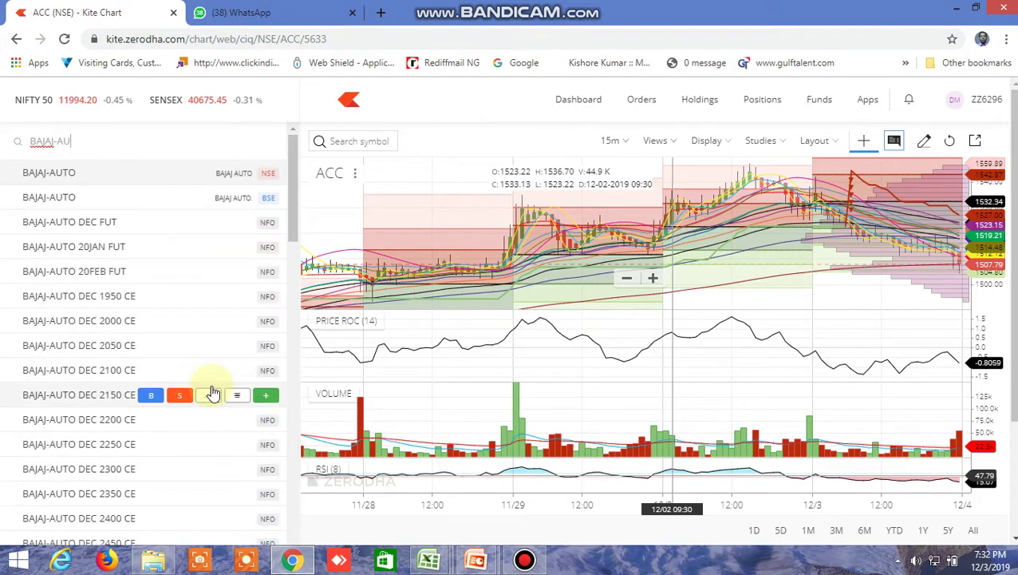
pyautogui.click(60, 182)
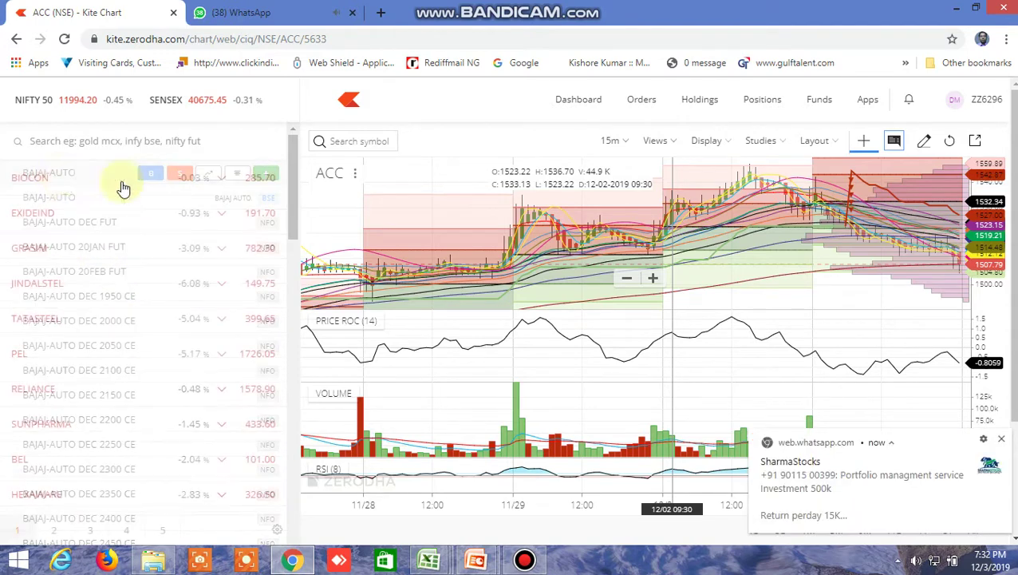
# - Dismiss the notification, view BAJAJ-AUTO's market depth in the watchlist and open its chart
pyautogui.click(1001, 438)
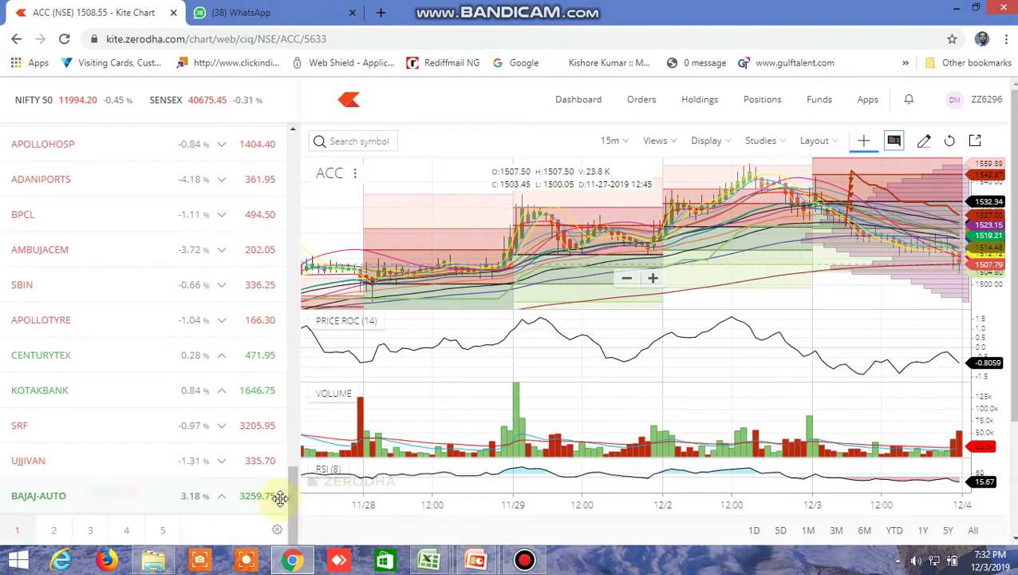
pyautogui.moveTo(163, 496)
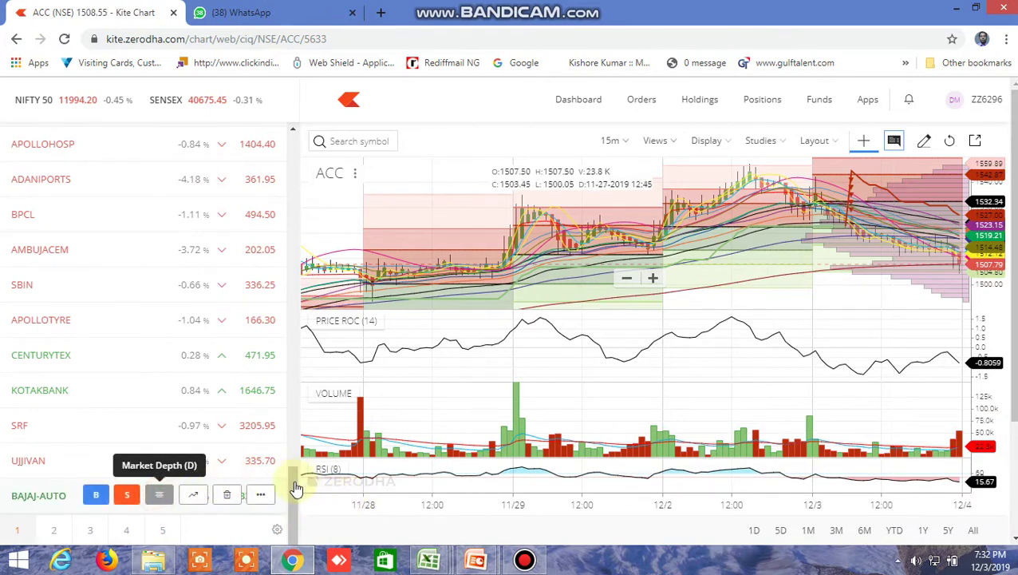
pyautogui.scroll(1, 154, 500)
pyautogui.scroll(-1, 216, 500)
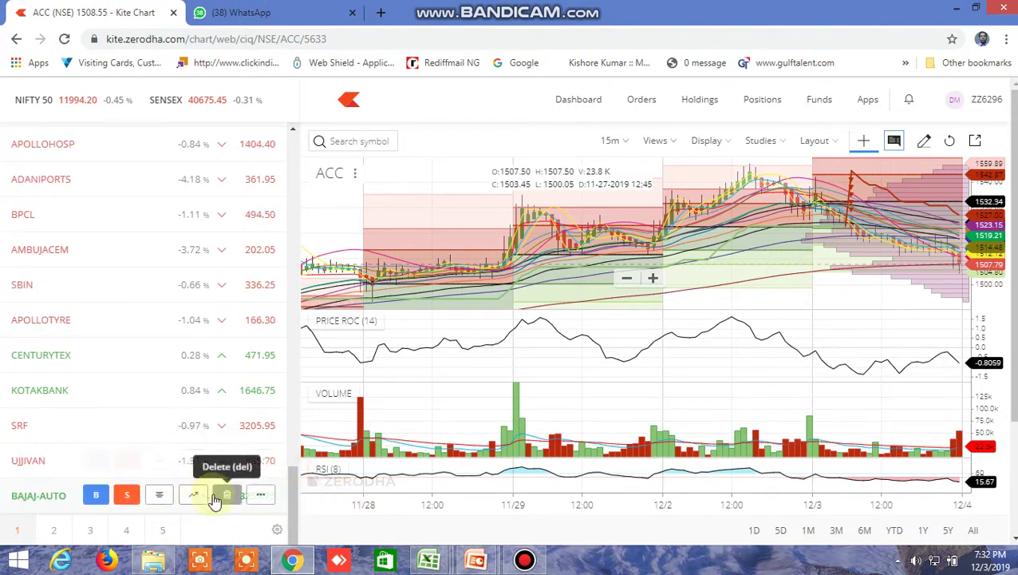
pyautogui.scroll(-1, 156, 496)
pyautogui.click(155, 496)
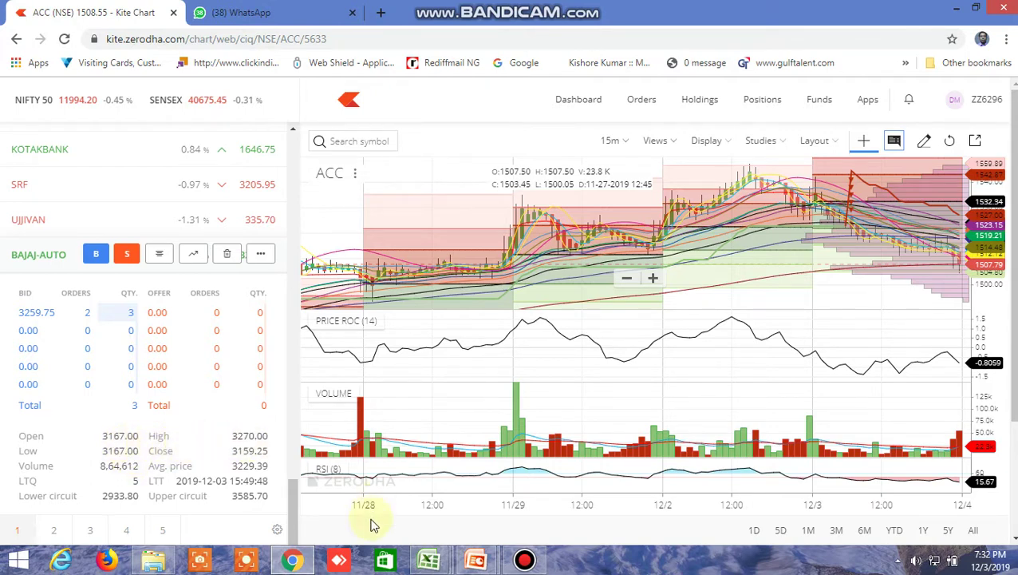
pyautogui.click(200, 258)
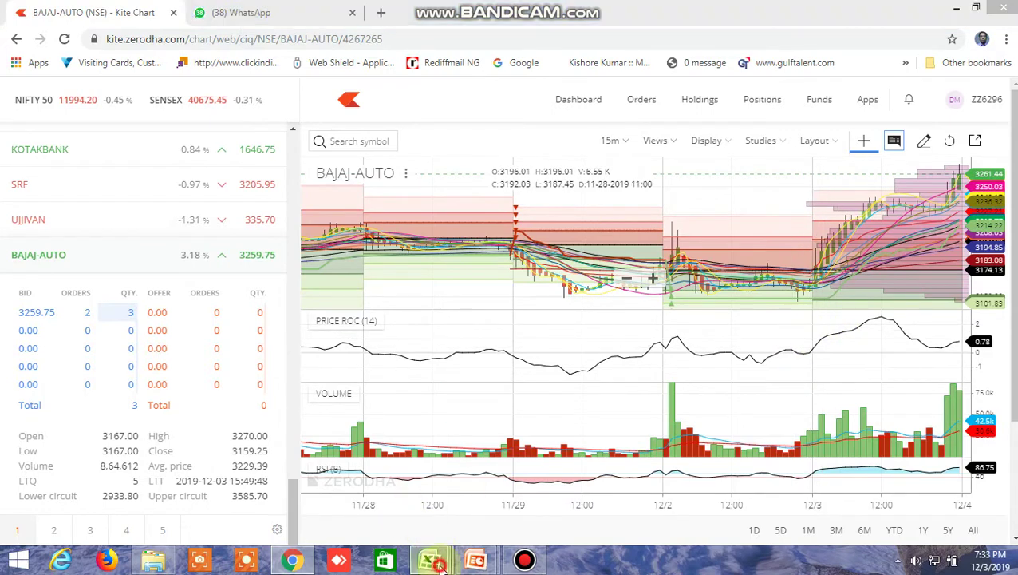
# - Compare BAJAJ-AUTO's buy-above level in I15 in Excel with its Kite chart, and check Target 1 in H15 and the sell-below level in R15
pyautogui.moveTo(429, 560)
pyautogui.click(371, 487)
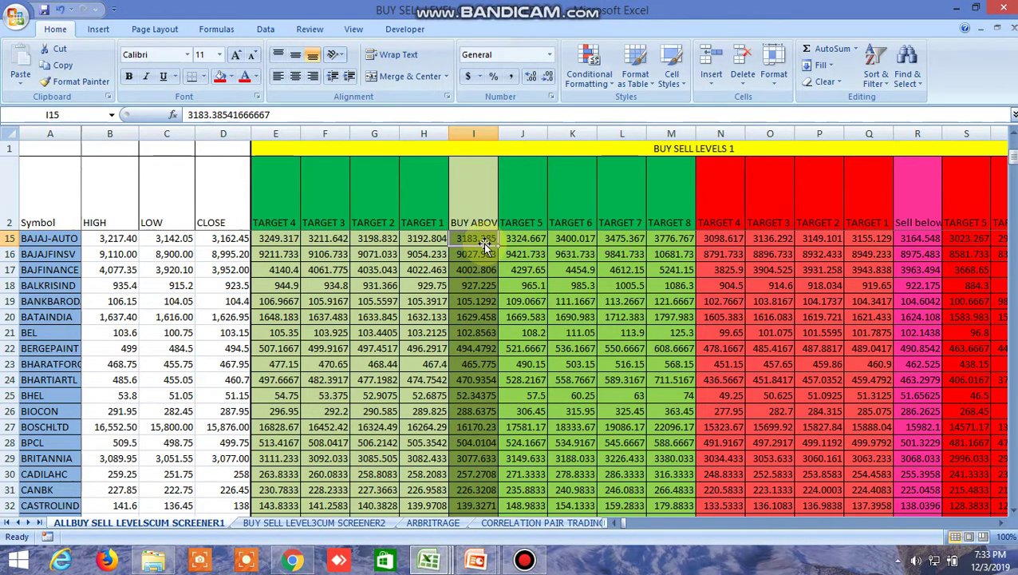
pyautogui.click(292, 560)
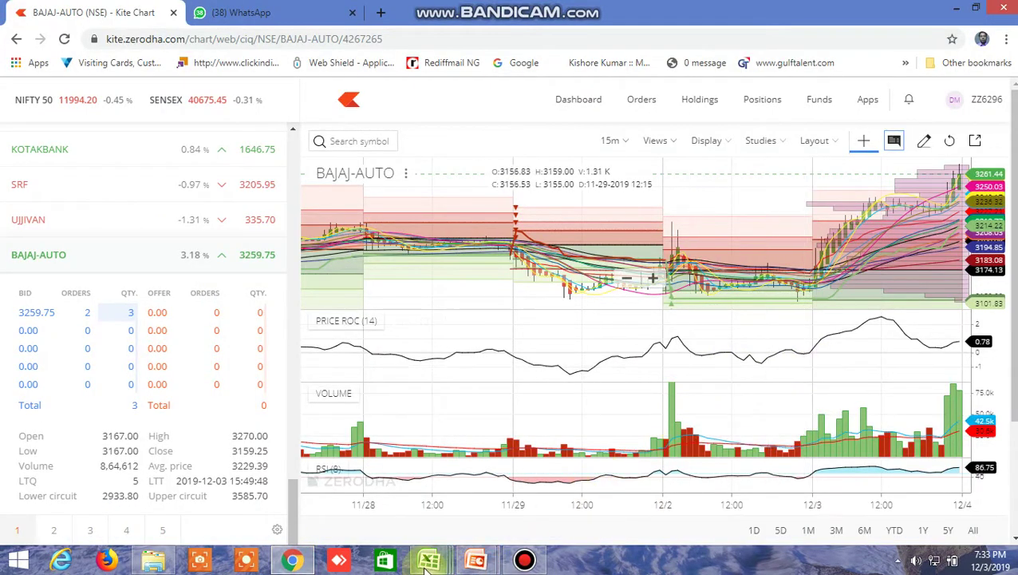
pyautogui.moveTo(429, 560)
pyautogui.click(391, 473)
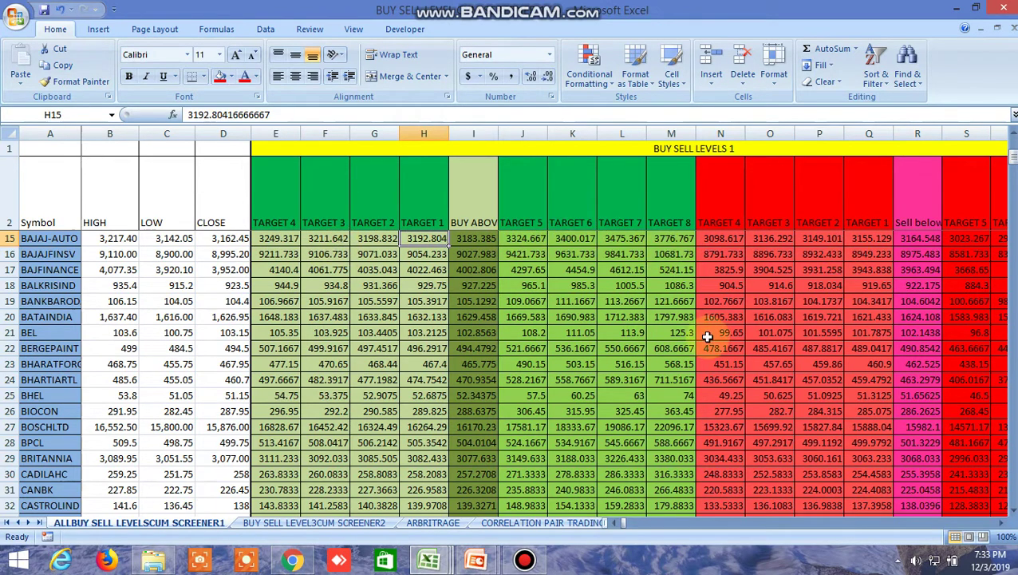
pyautogui.click(917, 237)
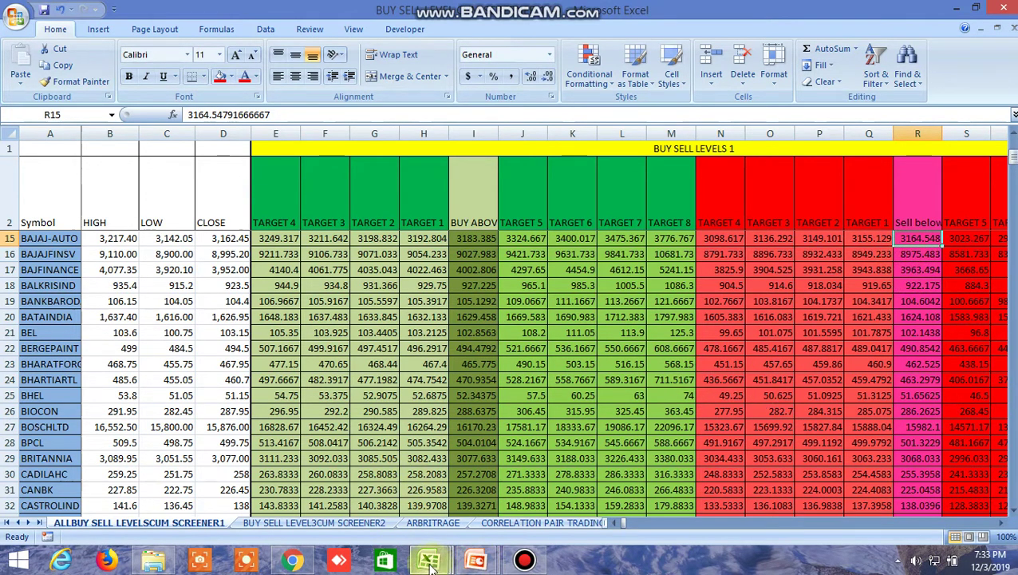
# - Switch to the BUY SELL LEVEL CUM SCREENER workbook and review its EMA cross and 20-day high/low columns down to the commodity and index rows
pyautogui.moveTo(429, 560)
pyautogui.click(351, 481)
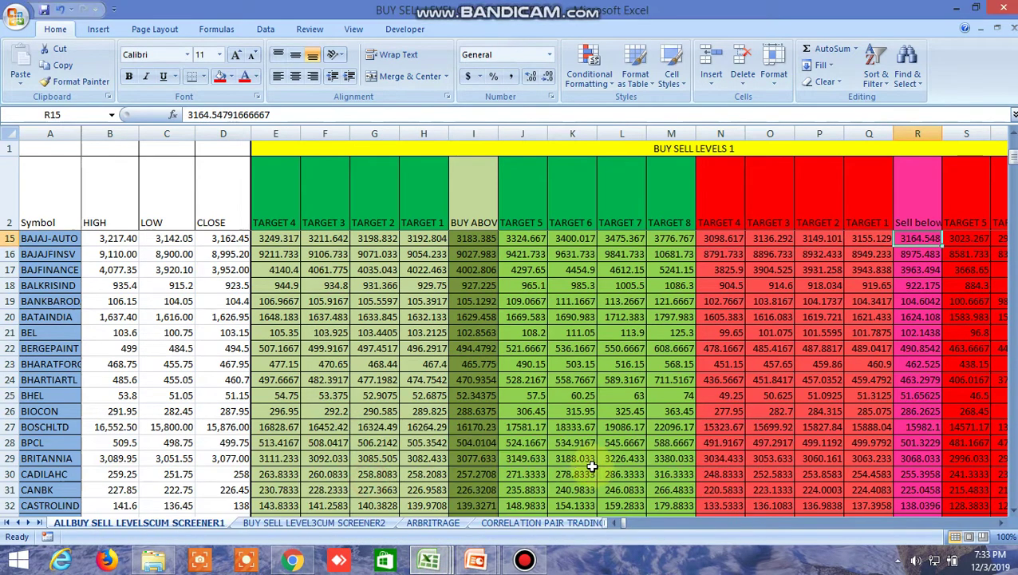
pyautogui.moveTo(435, 563)
pyautogui.click(528, 486)
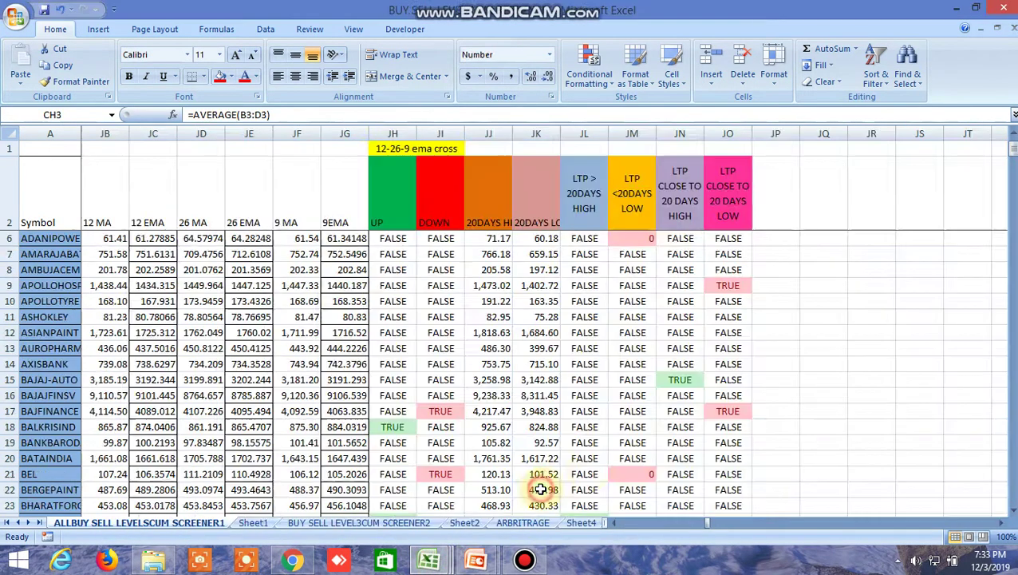
pyautogui.scroll(-20, 628, 419)
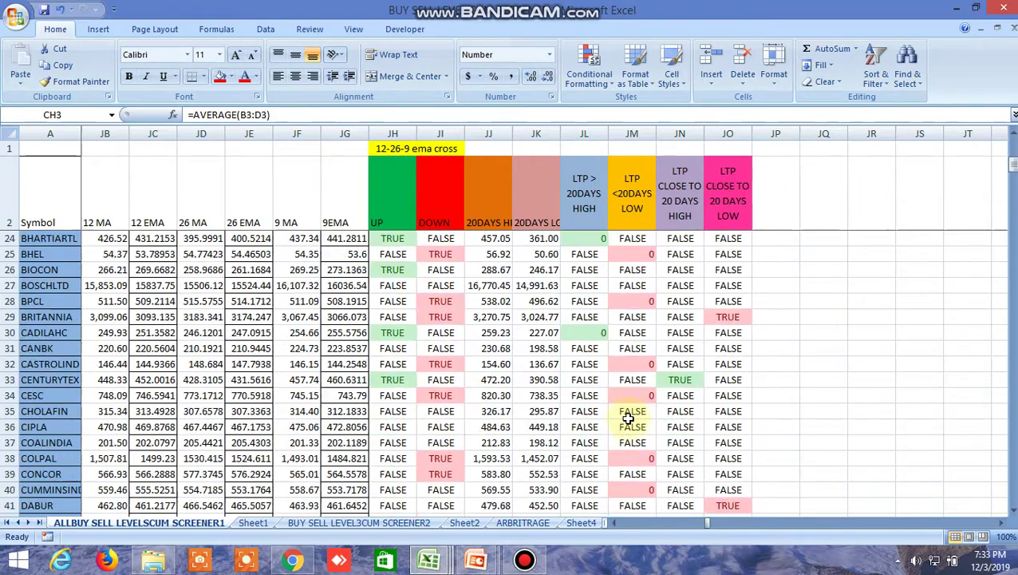
pyautogui.scroll(-20, 629, 419)
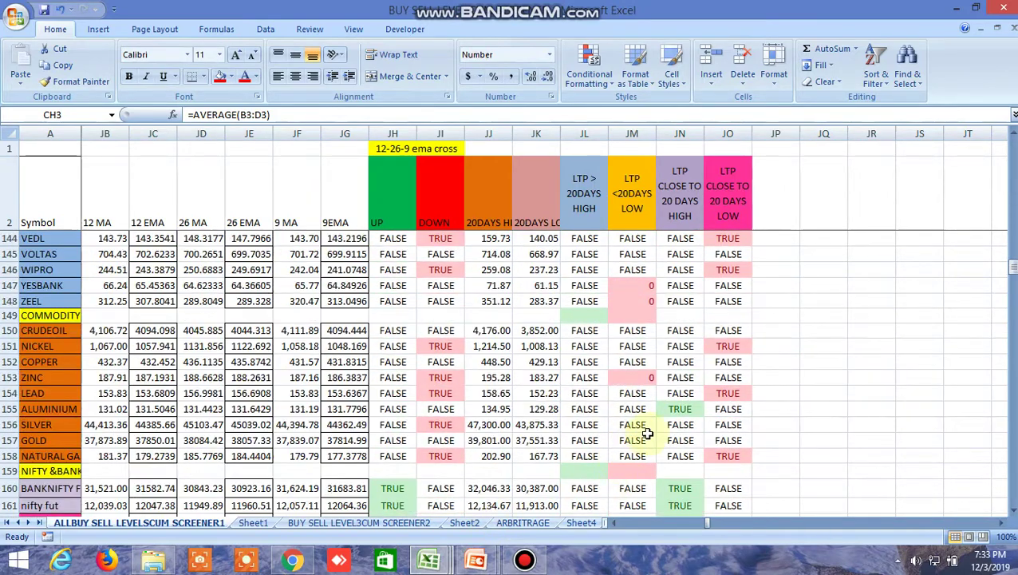
# - Switch to the BUY SELL LEVEL 4 (3) workbook and review its LEVELS MATCHED PROFIT MADE columns down to the commodity and index rows
pyautogui.moveTo(431, 562)
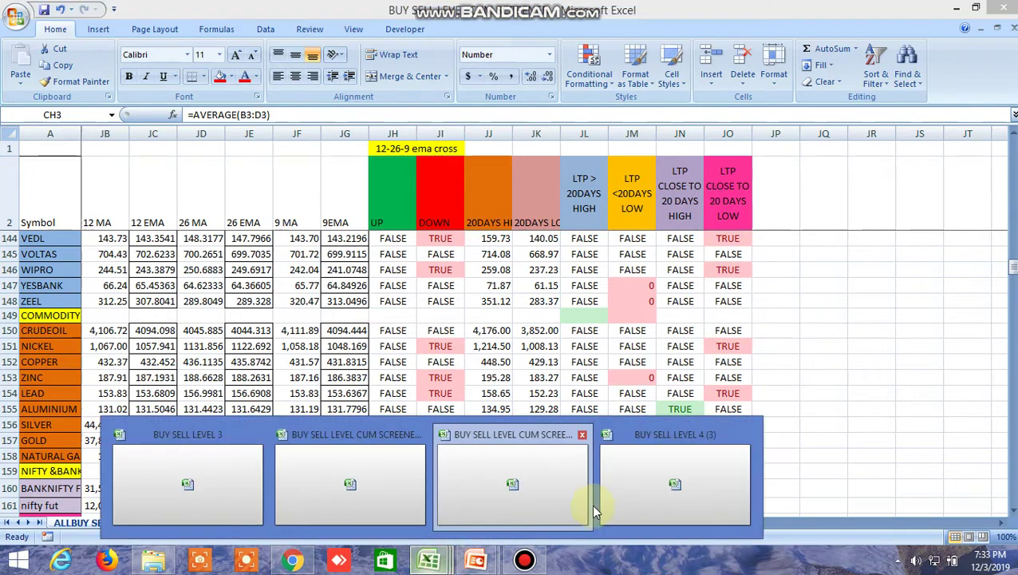
pyautogui.click(684, 475)
pyautogui.moveTo(626, 522); pyautogui.dragTo(666, 525)
pyautogui.scroll(-17, 598, 448)
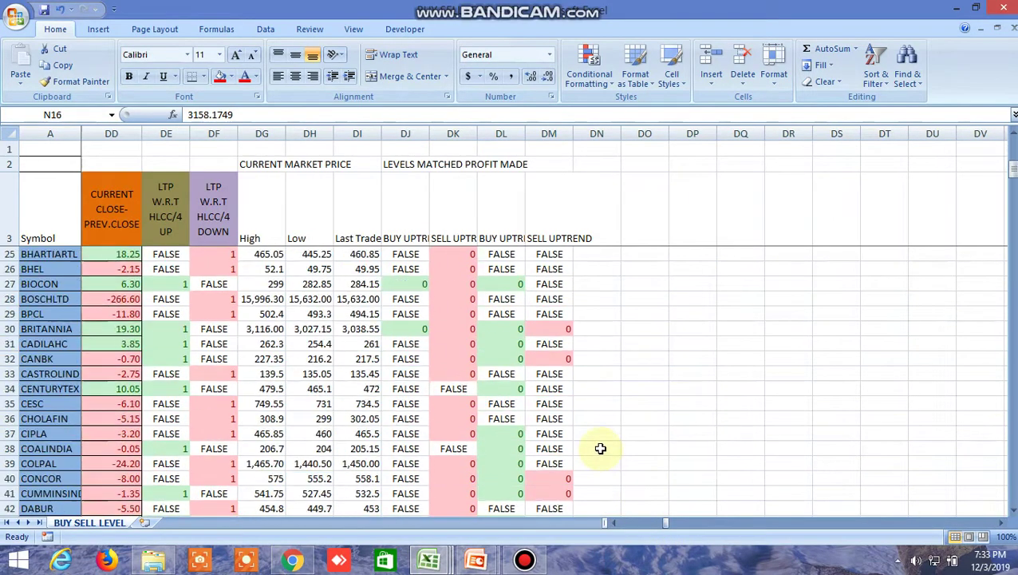
pyautogui.scroll(-20, 598, 448)
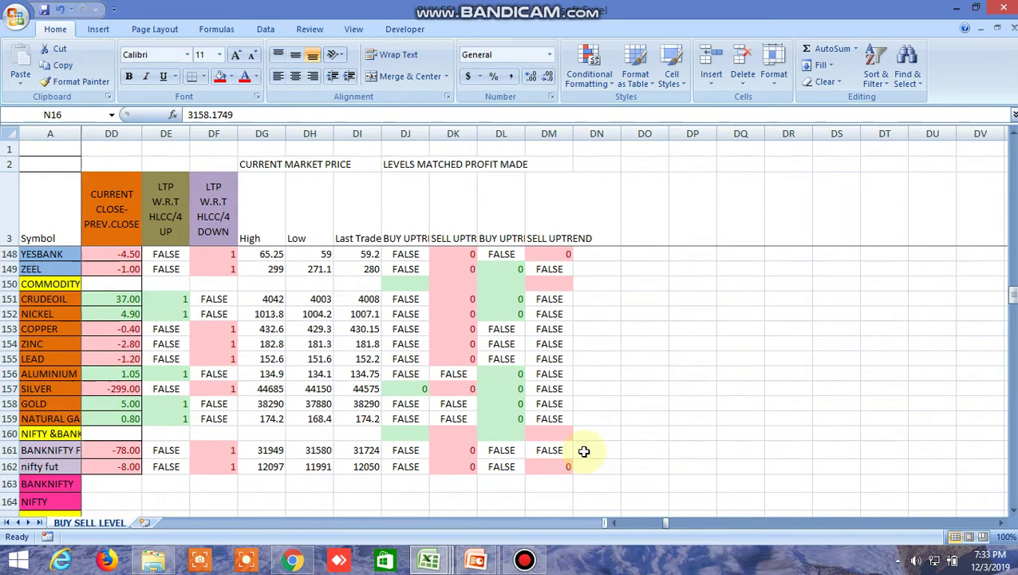
pyautogui.scroll(1, 584, 452)
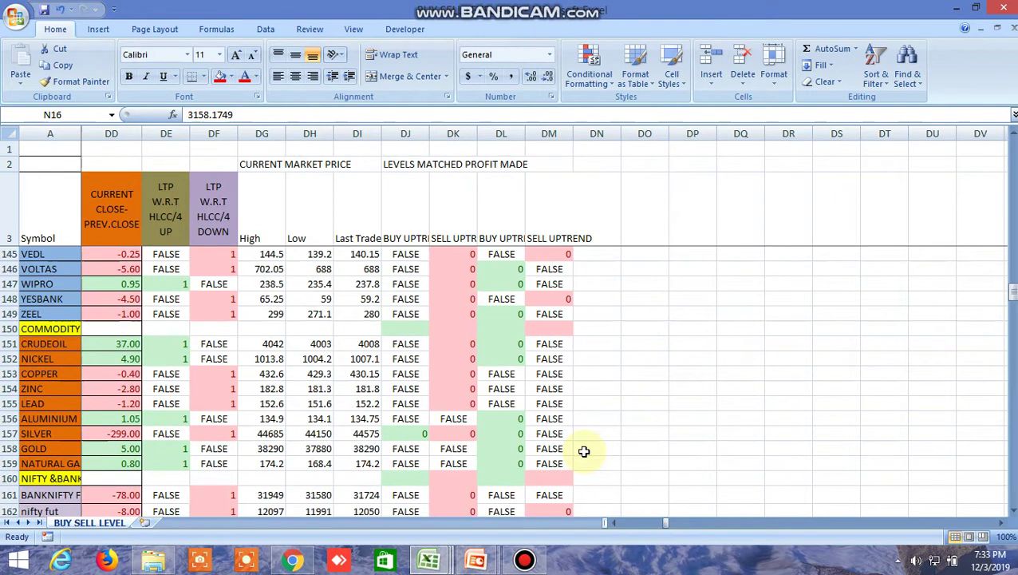
pyautogui.scroll(-1, 584, 452)
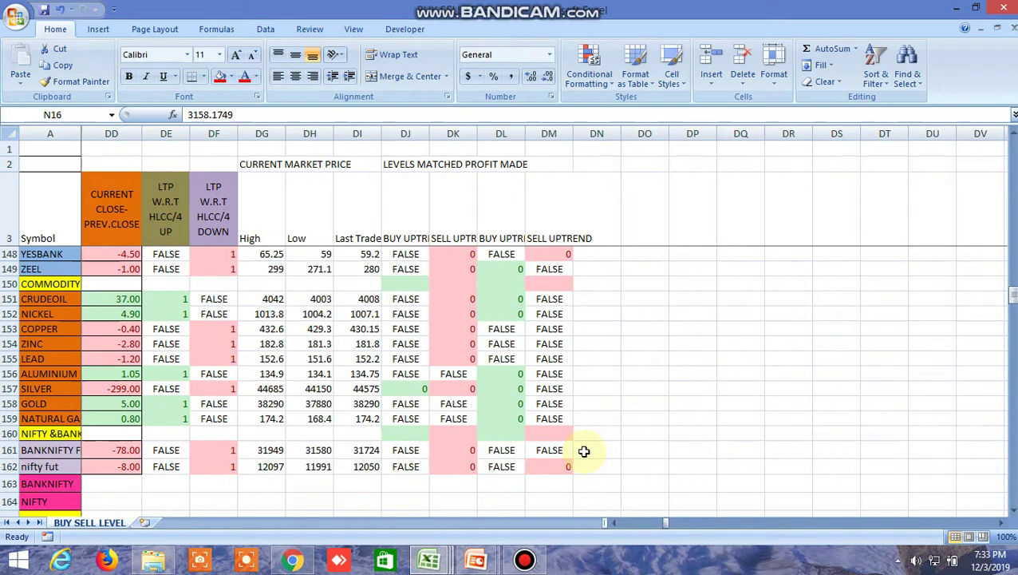
# - Inspect the BANKNIFTY futures match formulas in DL161, DJ161 and DK161, and check the uptrend sell-below level in M161
pyautogui.click(501, 453)
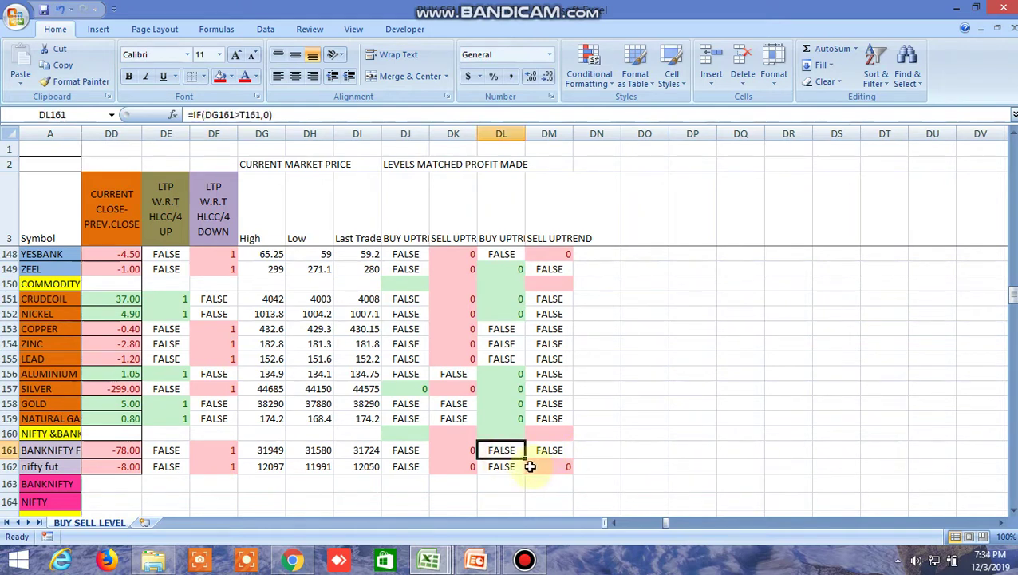
pyautogui.click(411, 452)
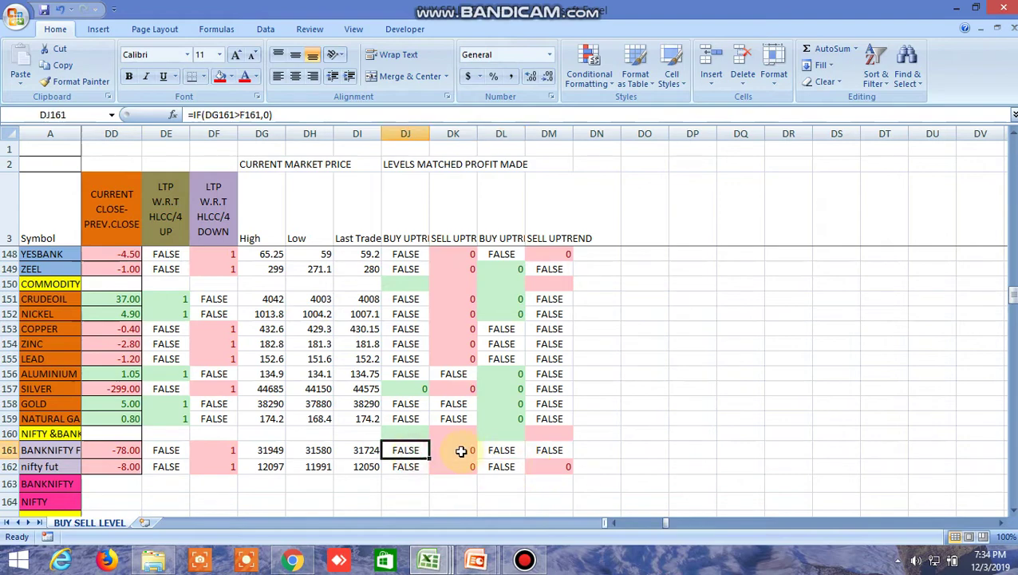
pyautogui.click(461, 451)
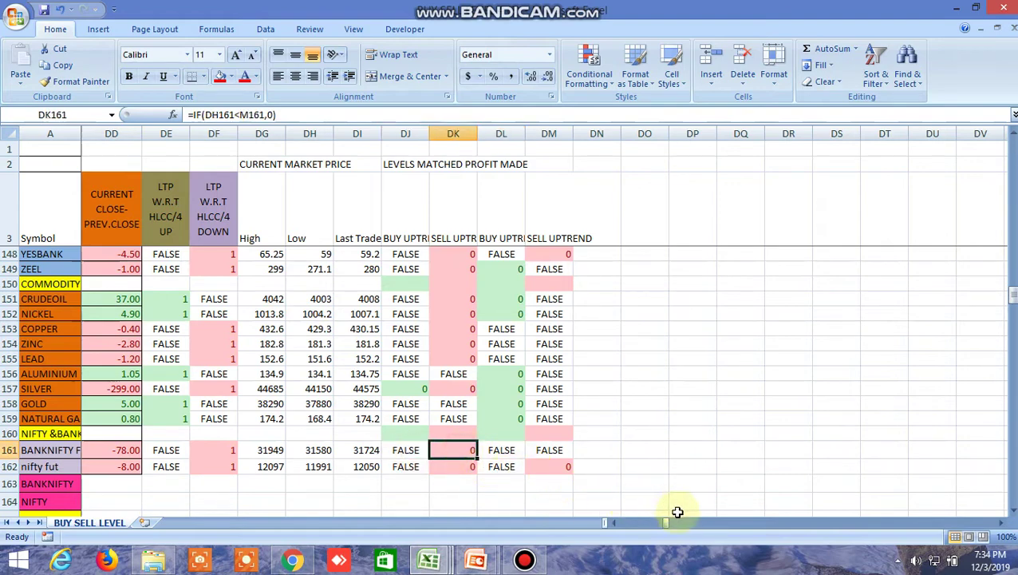
pyautogui.moveTo(667, 525); pyautogui.dragTo(616, 526)
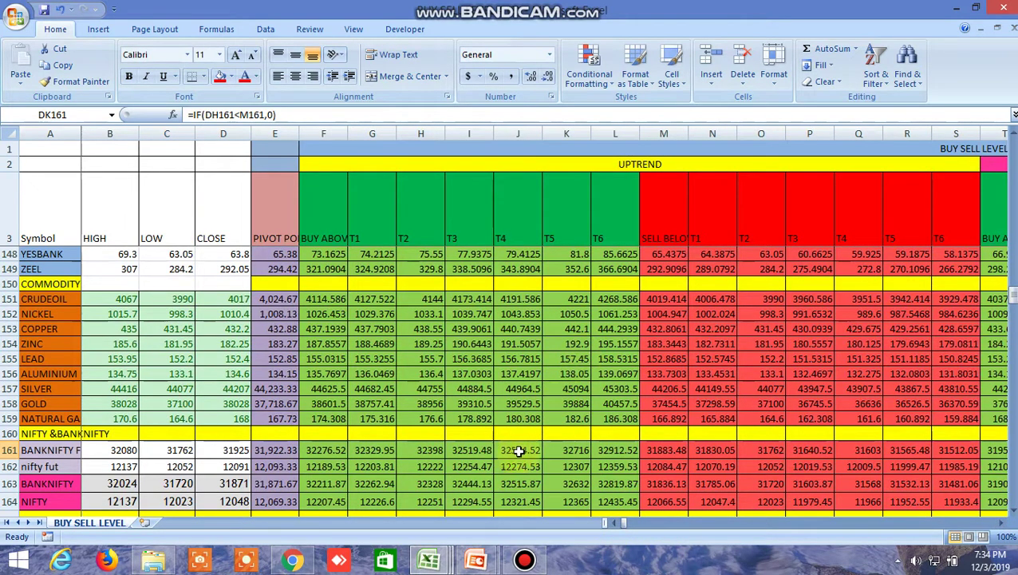
pyautogui.click(663, 451)
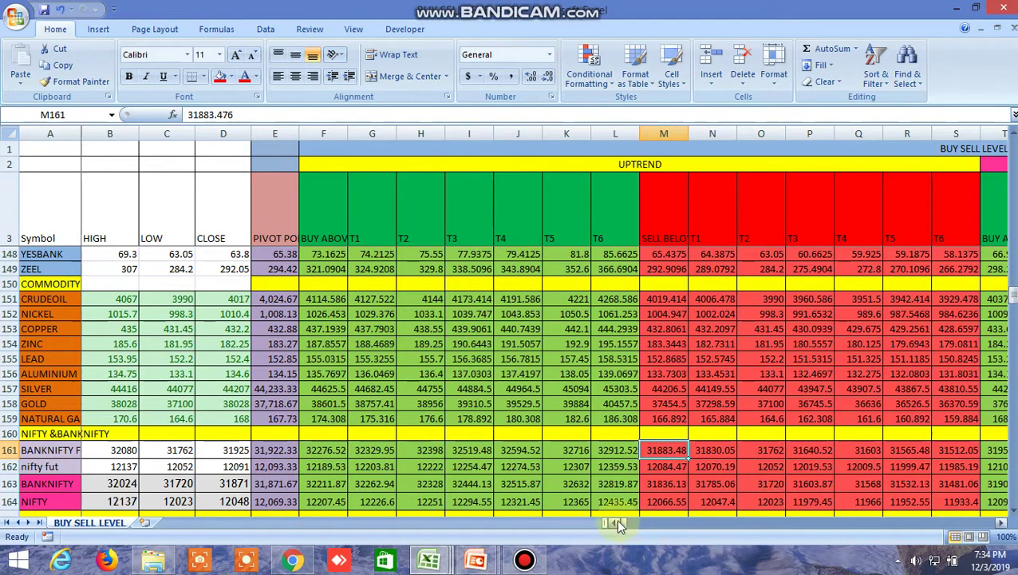
# - Switch to Kite in Chrome, find BANKNIFTY DEC FUT in watchlist 3, view its market depth and open its chart
pyautogui.click(293, 557)
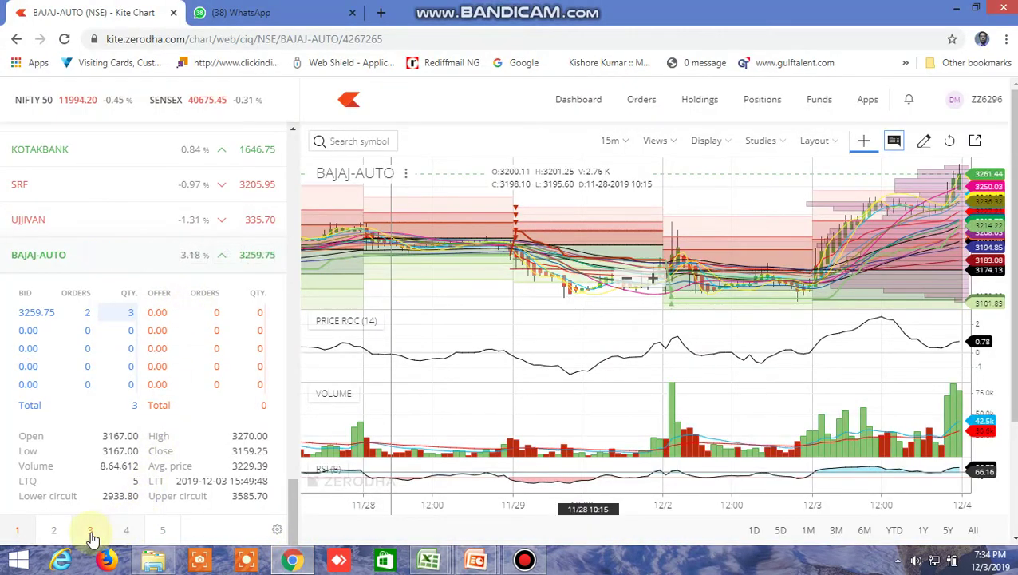
pyautogui.scroll(-5, 120, 479)
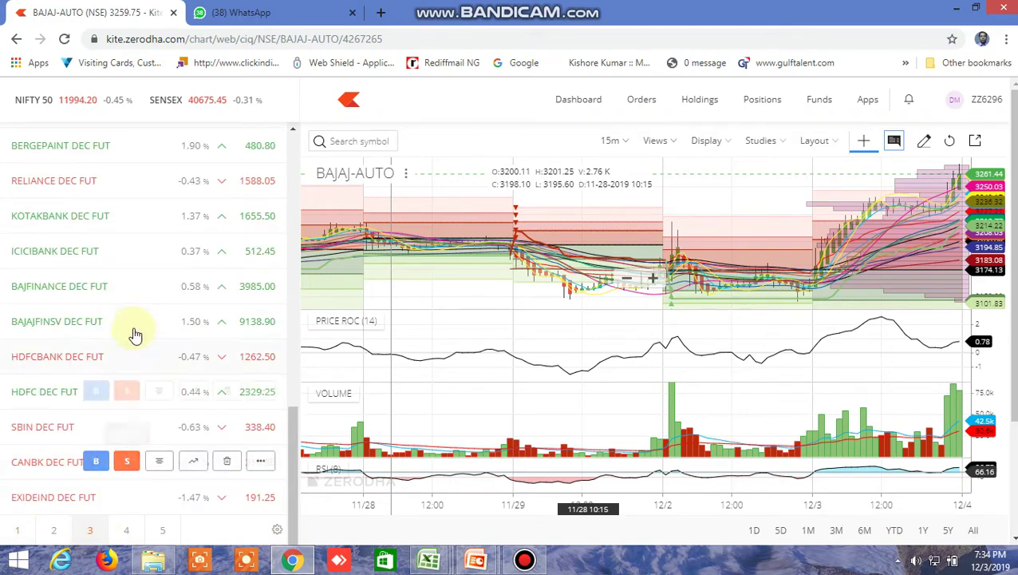
pyautogui.scroll(2, 132, 319)
pyautogui.scroll(6, 131, 319)
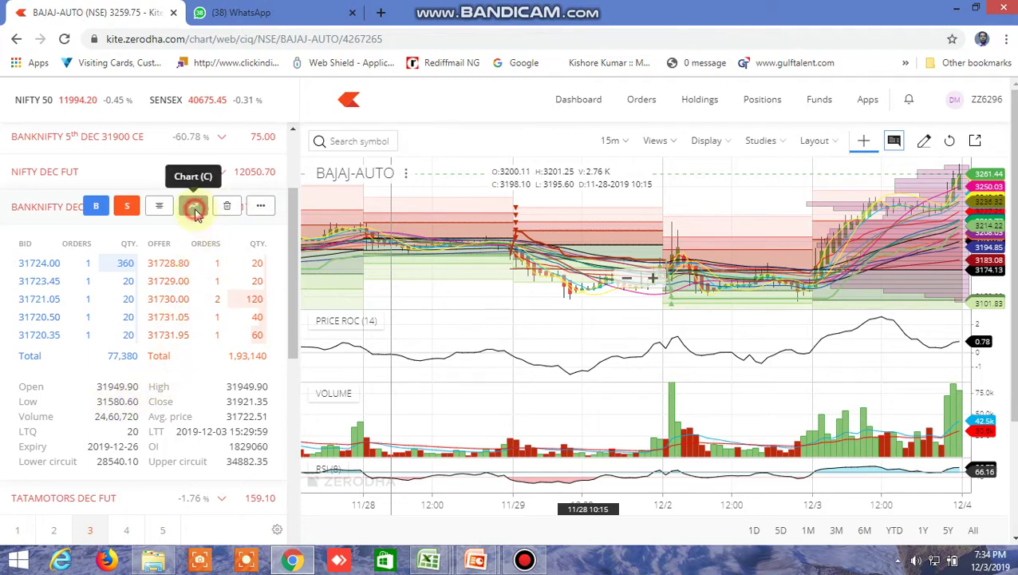
pyautogui.click(194, 209)
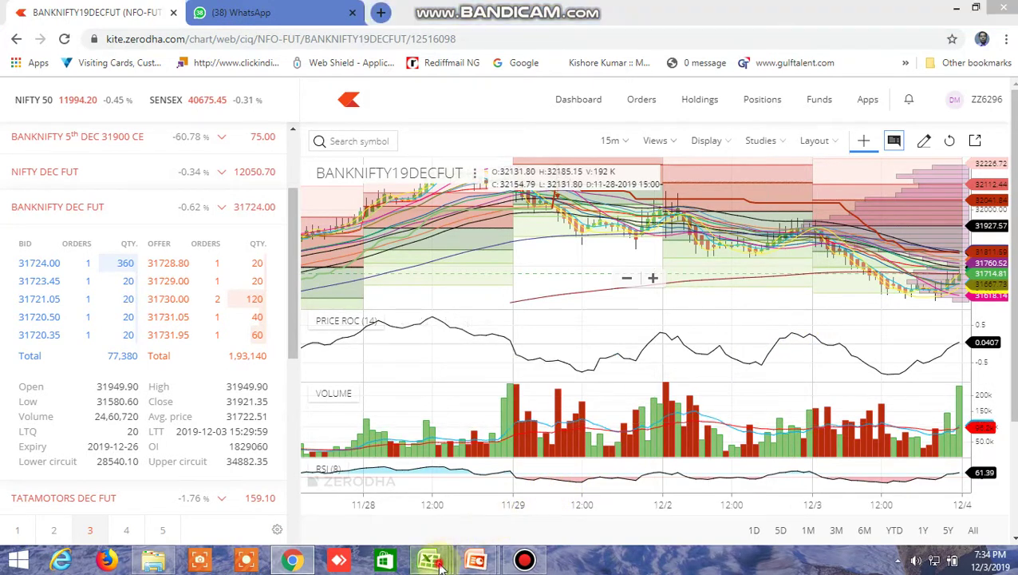
# - Compare the BANKNIFTY futures sell-below level in the BUY SELL LEVEL 4 (3) workbook with the Kite chart
pyautogui.moveTo(431, 560)
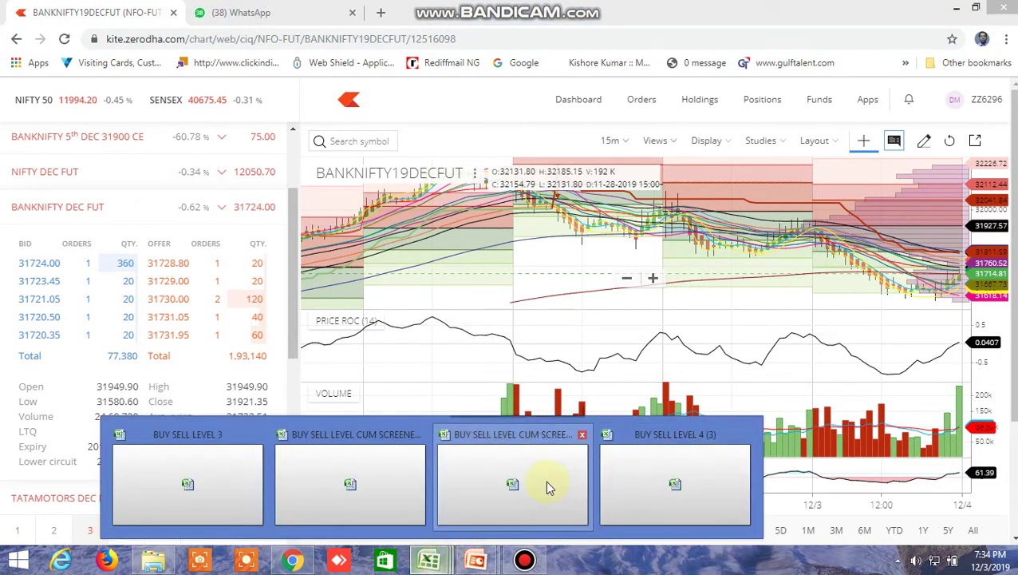
pyautogui.click(662, 471)
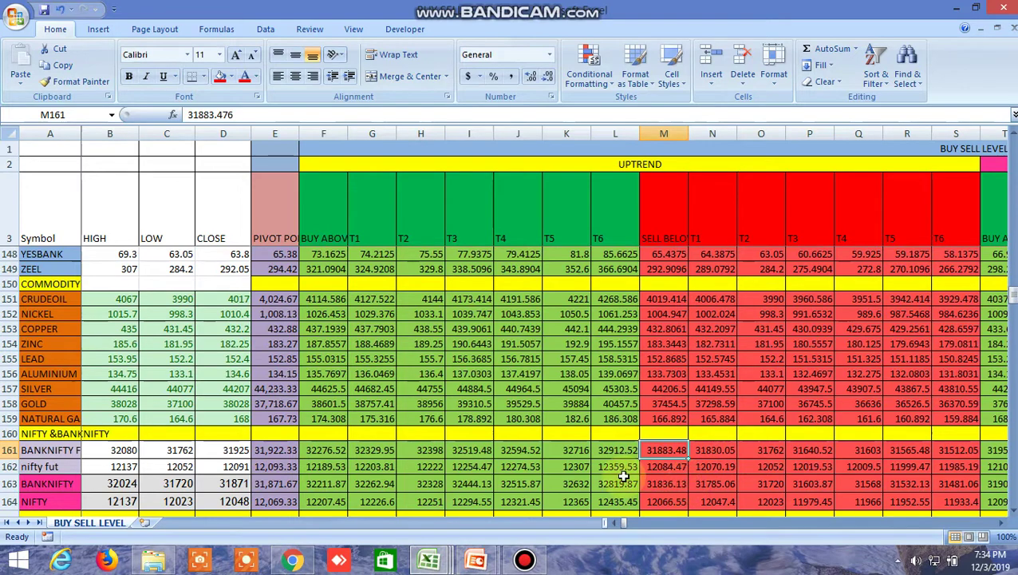
pyautogui.click(292, 561)
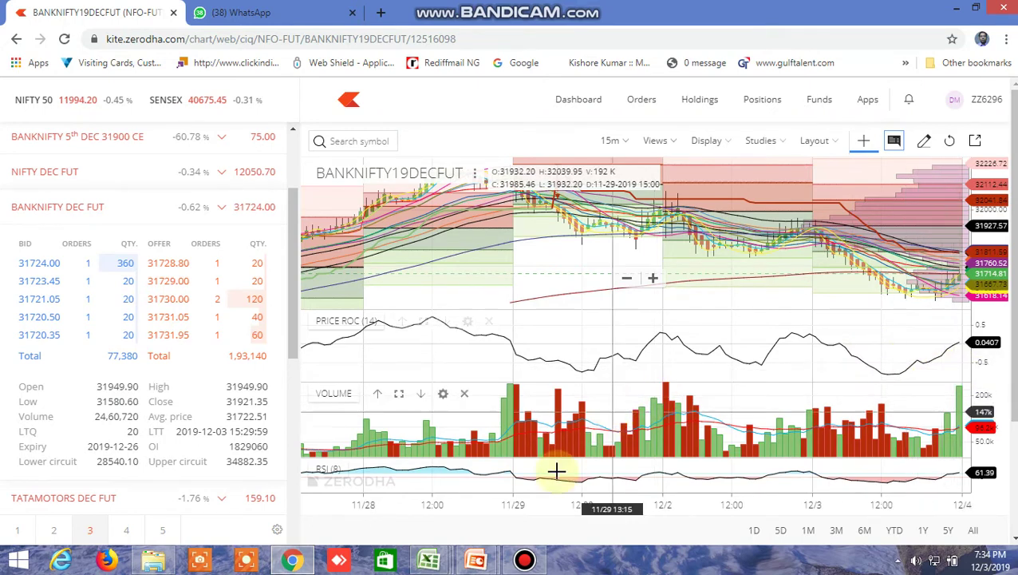
# - Switch to the BUY SELL LEVEL CUM SCREENER workbook with the BUY SELL LEVELS 1 table and check the BANKNIFTY futures sell-below level in R160
pyautogui.moveTo(429, 559)
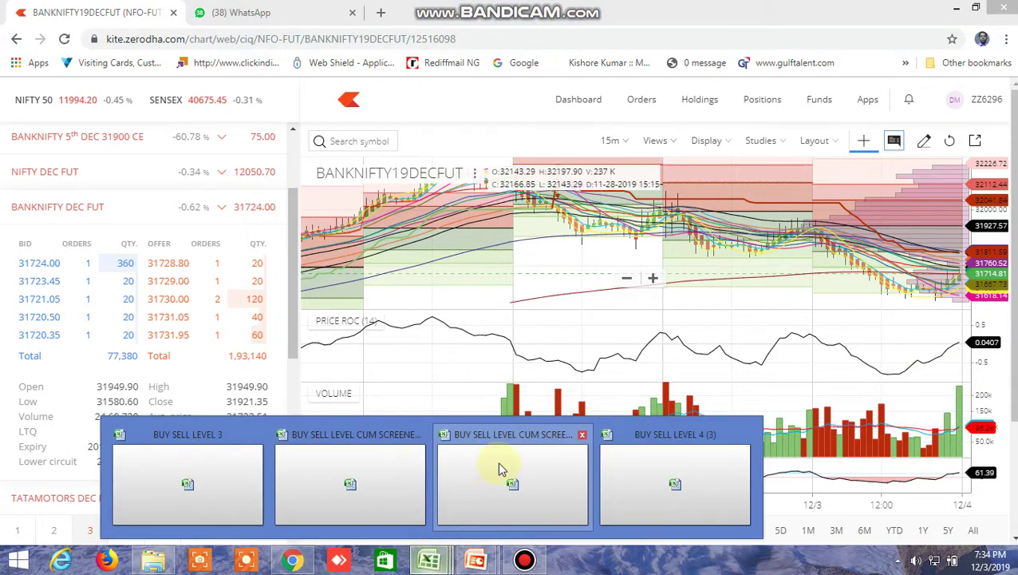
pyautogui.click(373, 465)
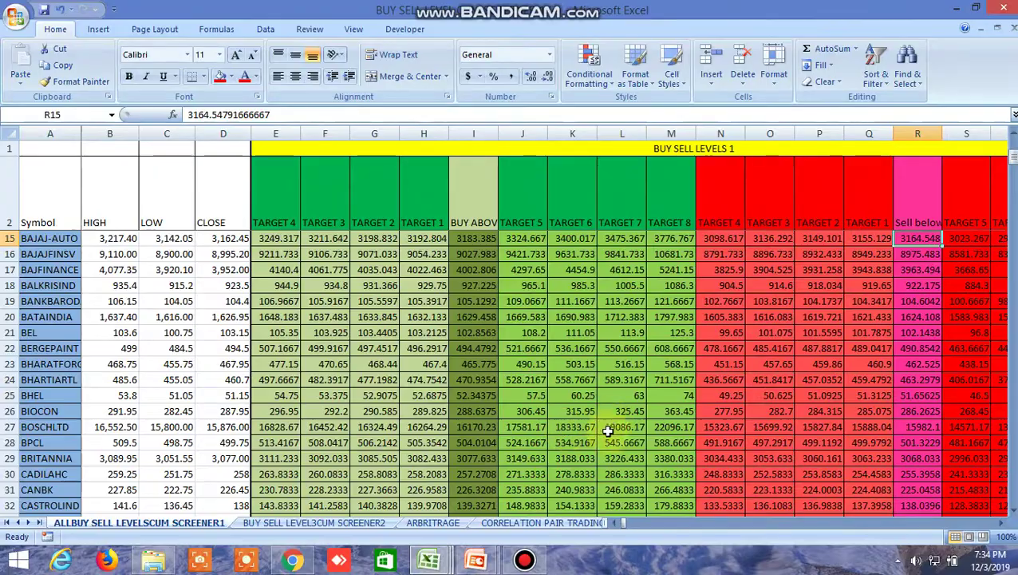
pyautogui.scroll(-5, 451, 399)
pyautogui.scroll(-20, 451, 399)
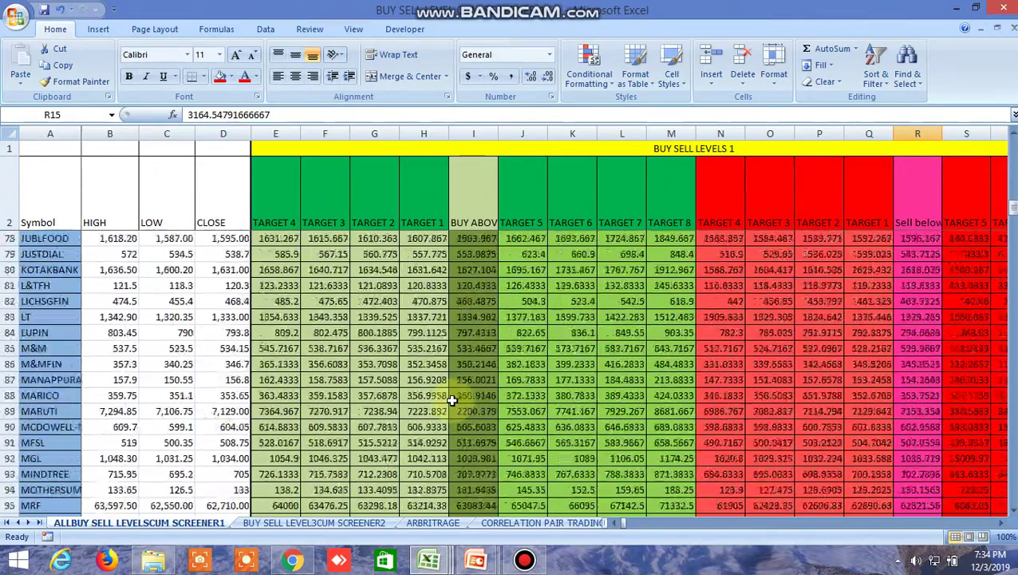
pyautogui.scroll(-3, 452, 399)
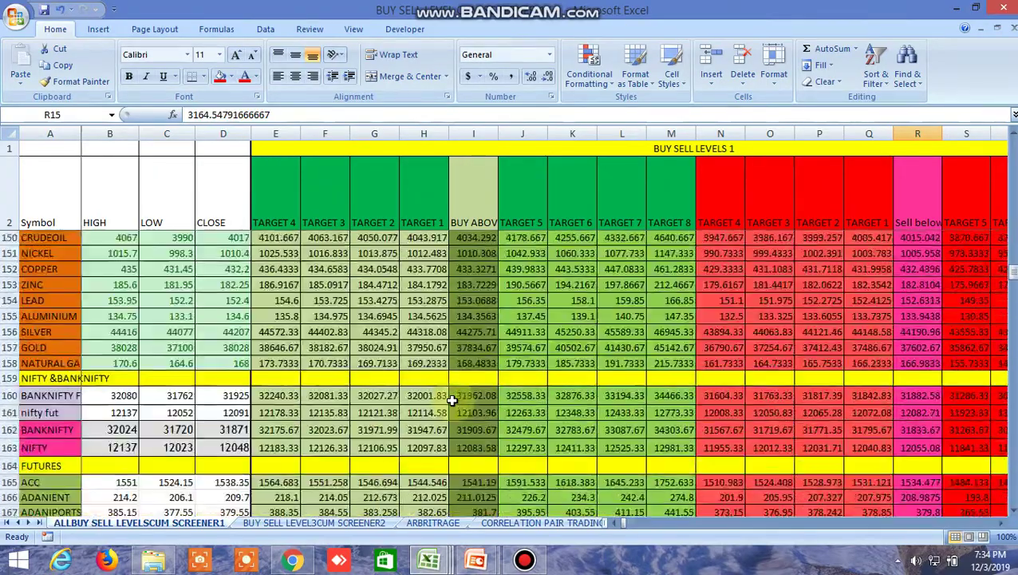
pyautogui.scroll(1, 451, 399)
pyautogui.scroll(1, 451, 399)
pyautogui.scroll(-2, 454, 401)
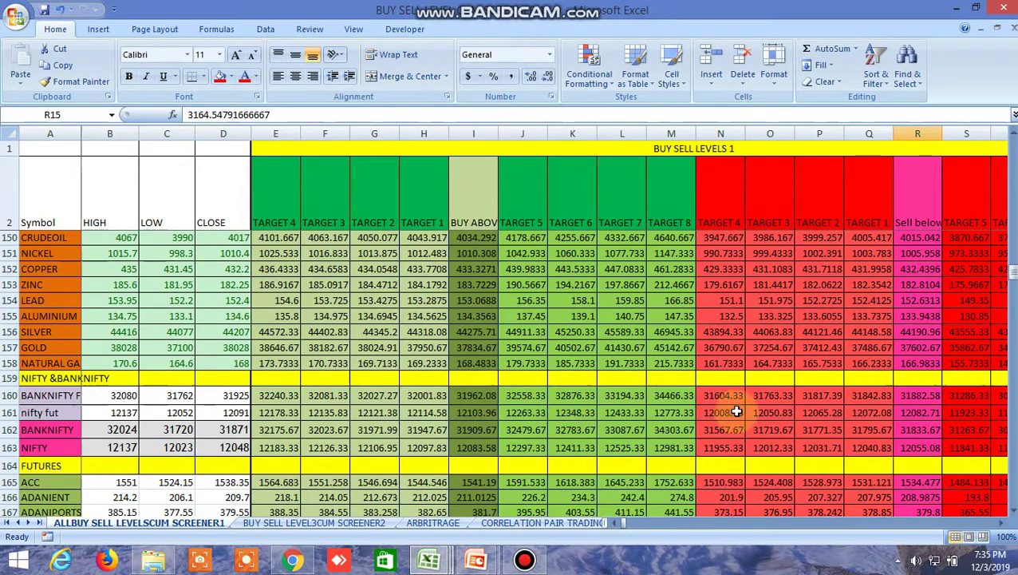
pyautogui.click(916, 397)
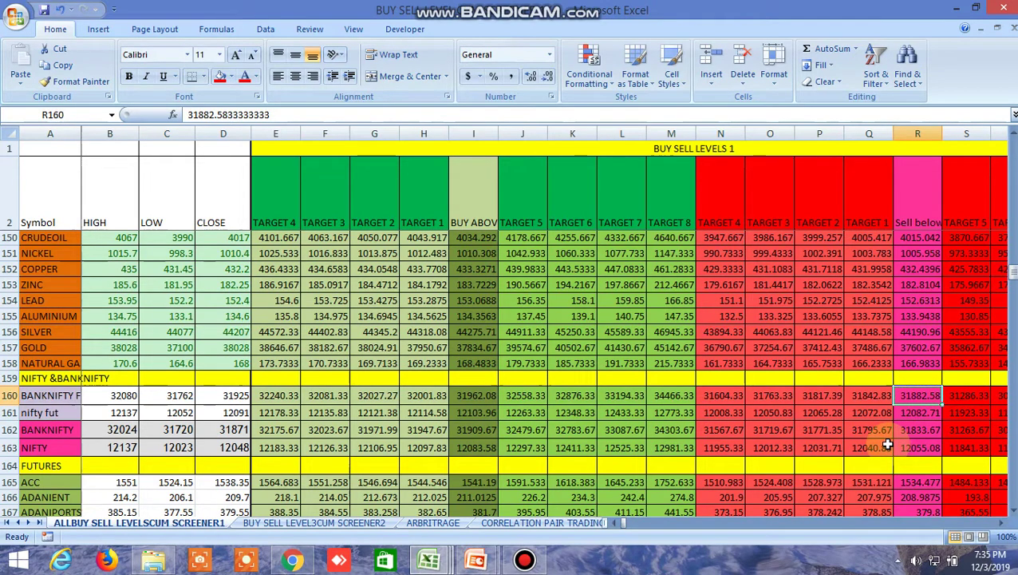